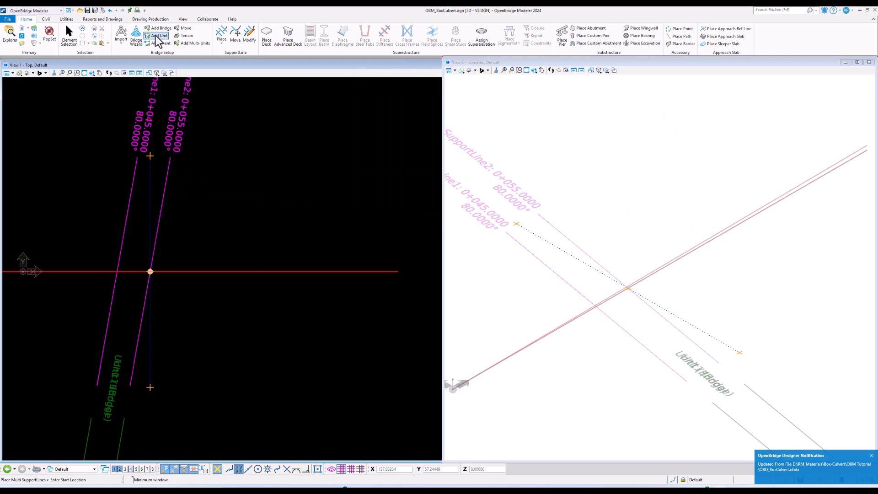
- Add CIP Concrete Box unit Unit2 and place its support lines from station 0+055 with a span length of 30.0
{"action": "left_click", "coordinate": [158, 35]}
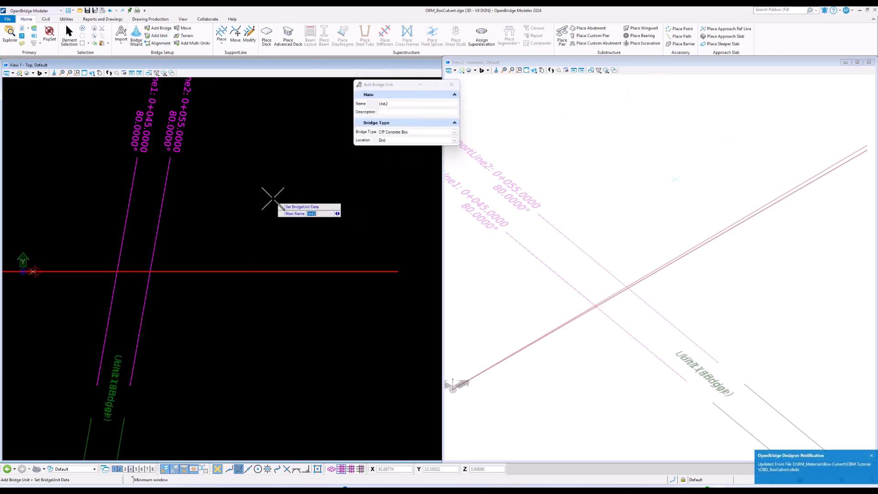
{"action": "left_click", "coordinate": [273, 197]}
{"action": "left_click", "coordinate": [221, 44]}
{"action": "left_click", "coordinate": [232, 70]}
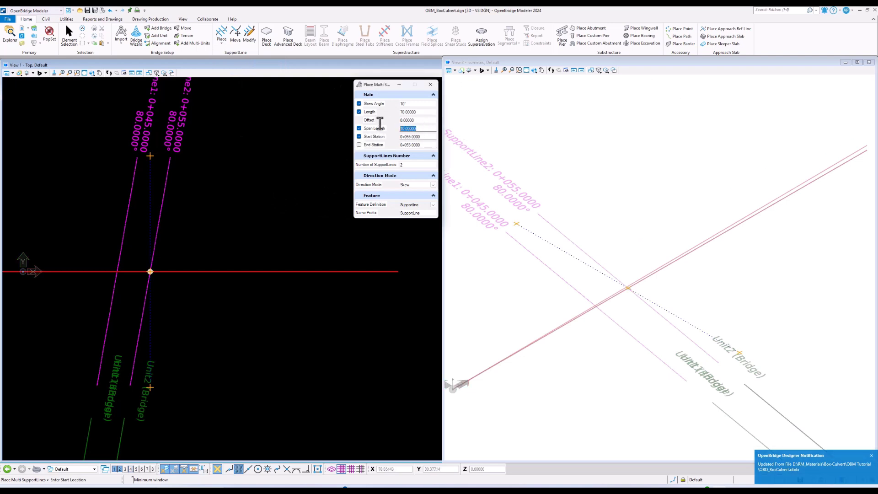
{"action": "type", "text": "30.0"}
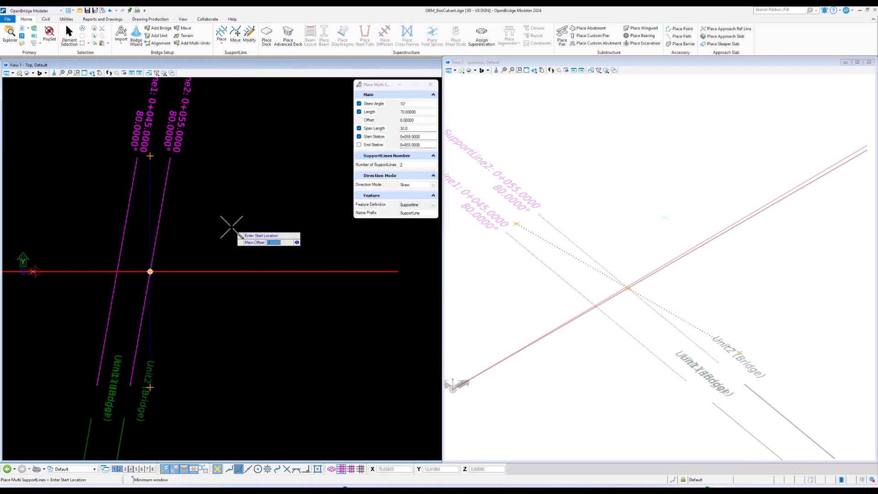
{"action": "left_click", "coordinate": [231, 227]}
{"action": "left_click", "coordinate": [627, 209]}
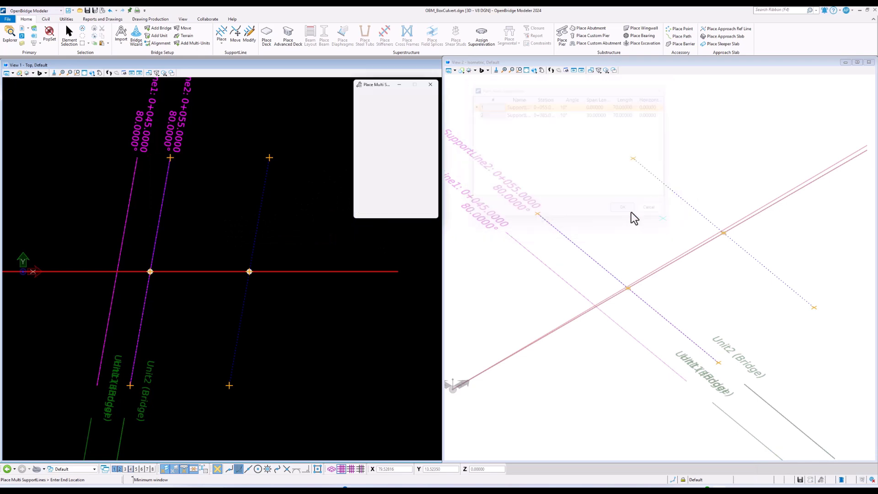
{"action": "left_click", "coordinate": [430, 85]}
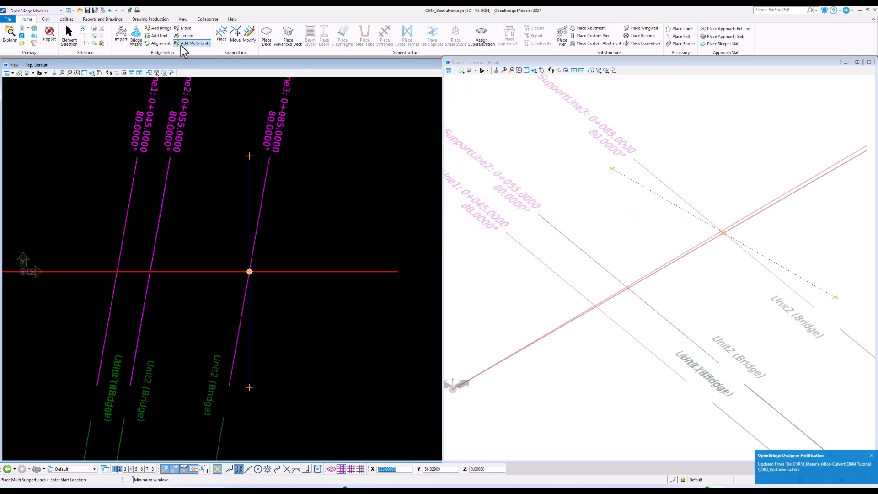
- Add CIP Concrete Box unit Unit3 and place its support lines from station 0+085 with a span length of 10.0
{"action": "left_click", "coordinate": [158, 35]}
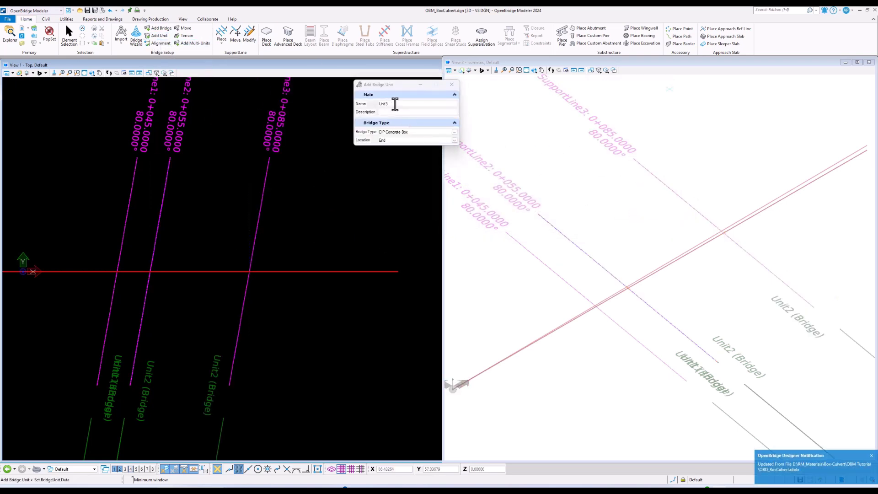
{"action": "left_click", "coordinate": [337, 202]}
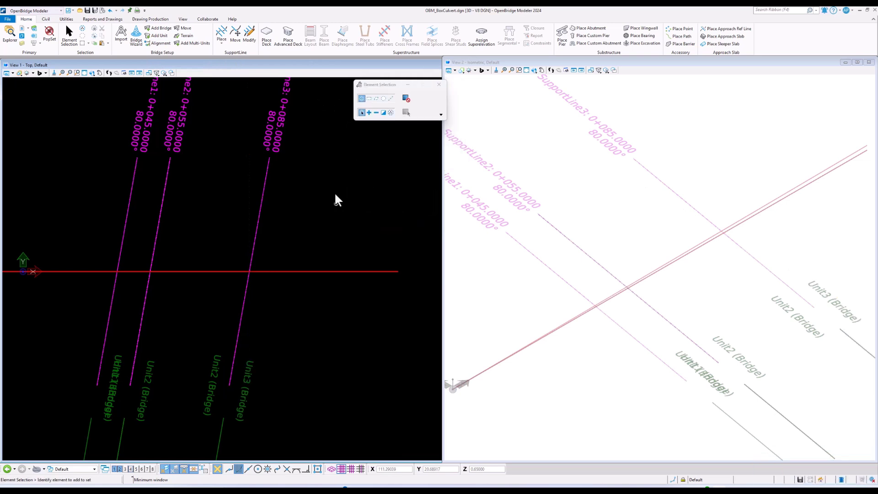
{"action": "left_click", "coordinate": [221, 36]}
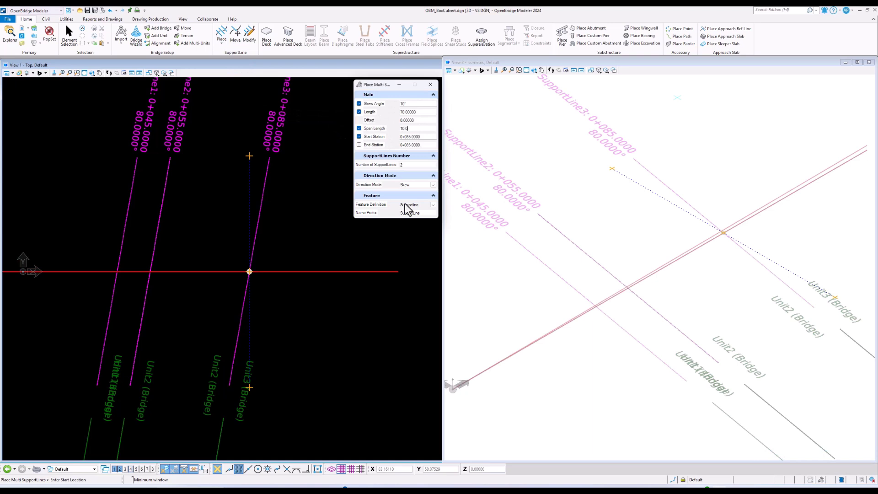
{"action": "left_click", "coordinate": [304, 226]}
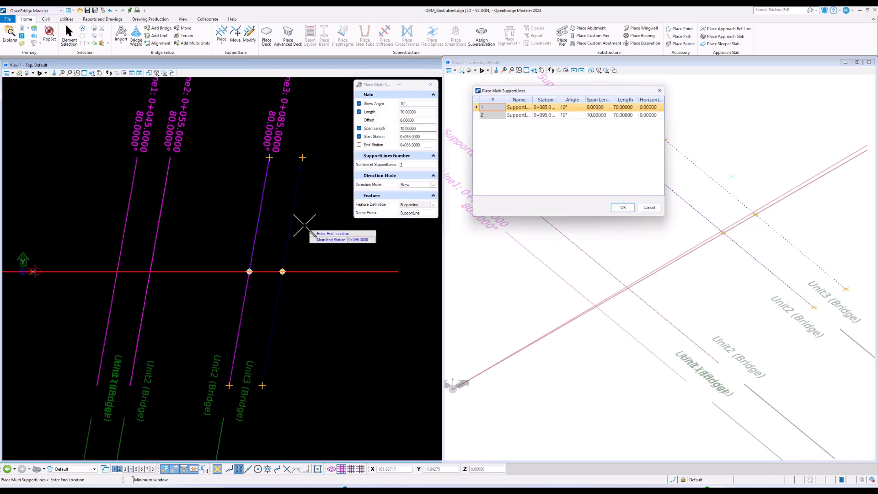
{"action": "left_click", "coordinate": [623, 207]}
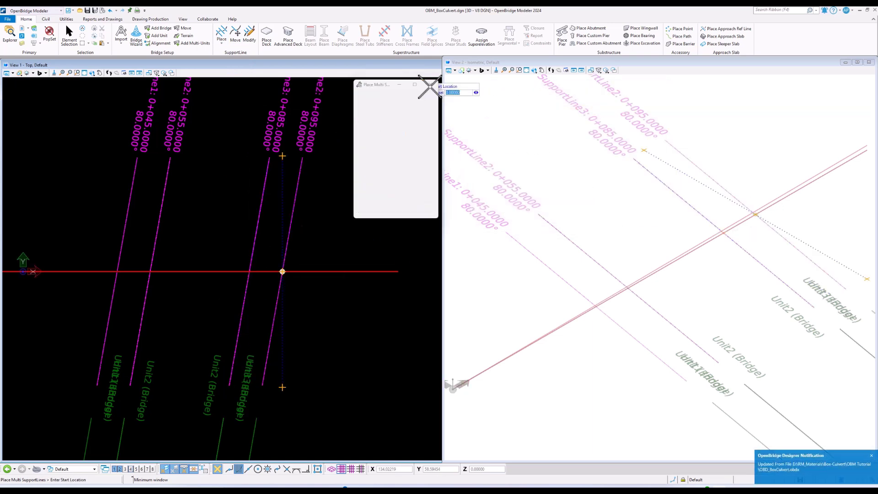
- Expand the three units in the bridge model tree and set Unit2 as the active unit
{"action": "left_click", "coordinate": [9, 35]}
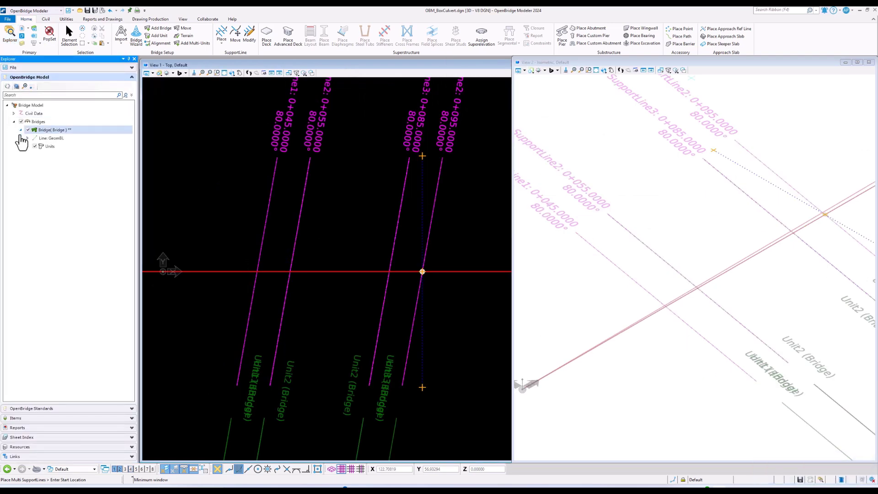
{"action": "left_click", "coordinate": [28, 145]}
{"action": "left_click", "coordinate": [35, 154]}
{"action": "left_click", "coordinate": [36, 237]}
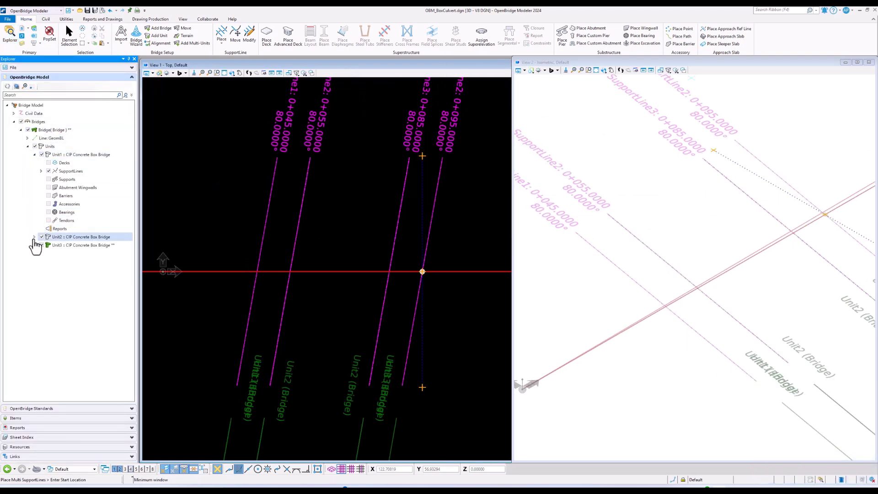
{"action": "left_click", "coordinate": [34, 237]}
{"action": "left_click", "coordinate": [34, 319]}
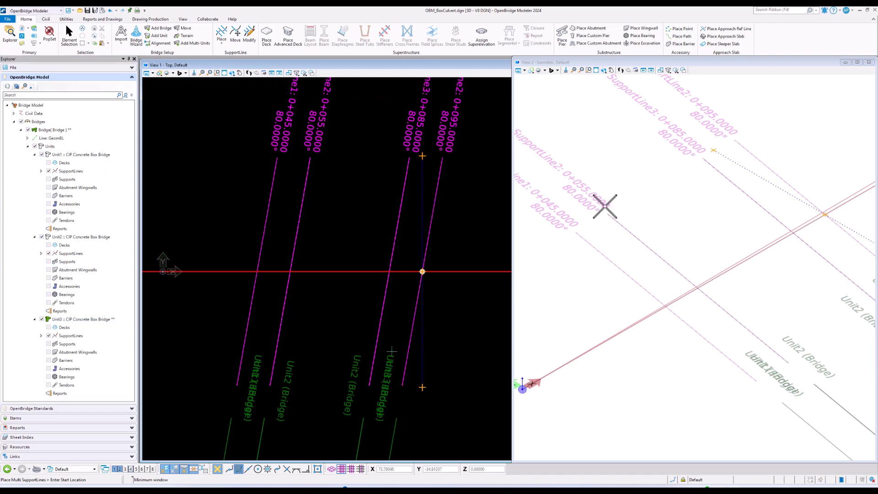
{"action": "left_click", "coordinate": [107, 237]}
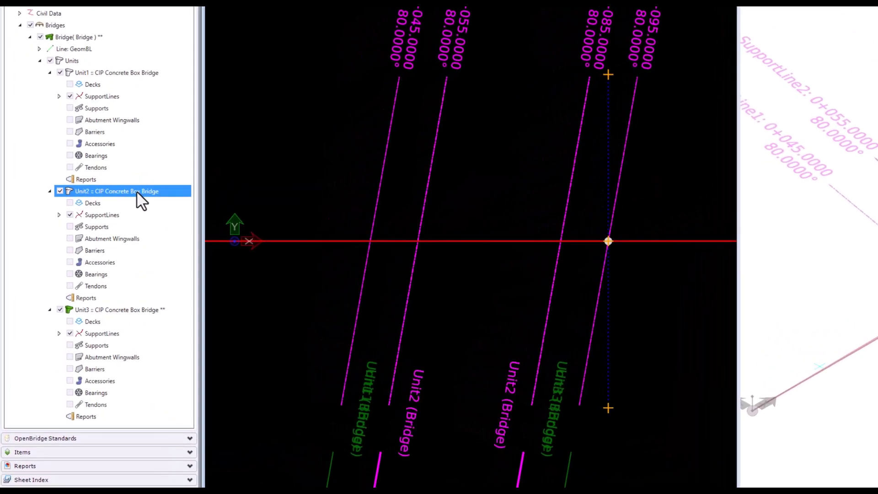
{"action": "right_click", "coordinate": [136, 191]}
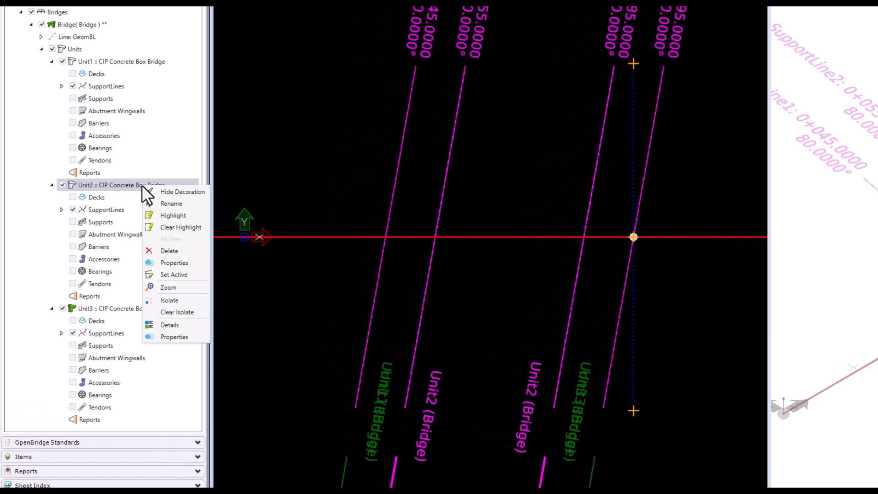
{"action": "left_click", "coordinate": [184, 276]}
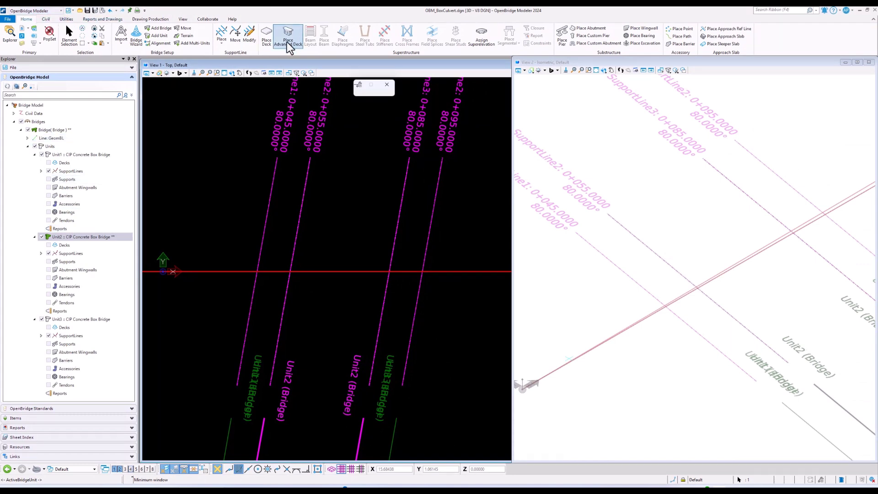
- Place a deck with the Precast Box template between the support lines at stations 0+055 and 0+085
{"action": "left_click", "coordinate": [268, 40]}
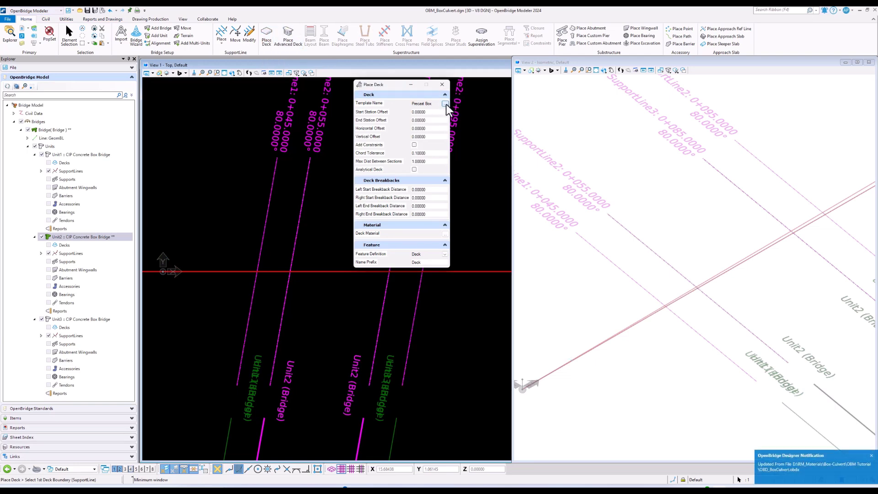
{"action": "left_click", "coordinate": [446, 104]}
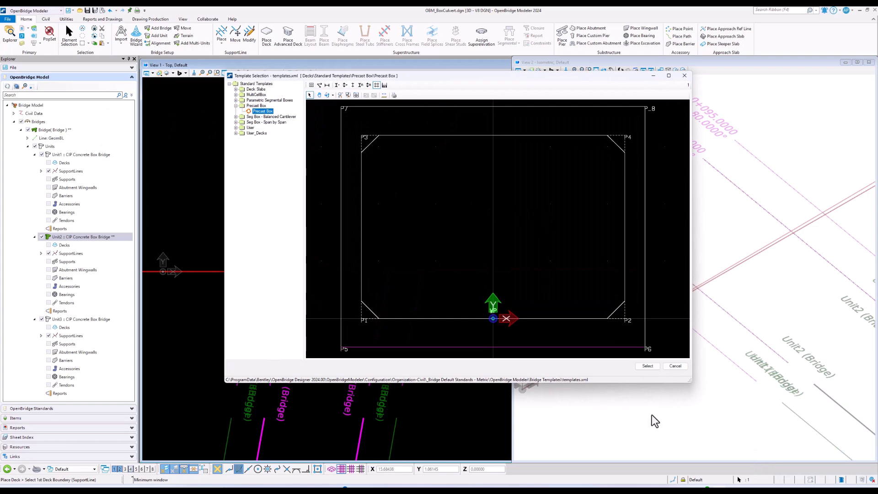
{"action": "left_click", "coordinate": [648, 366]}
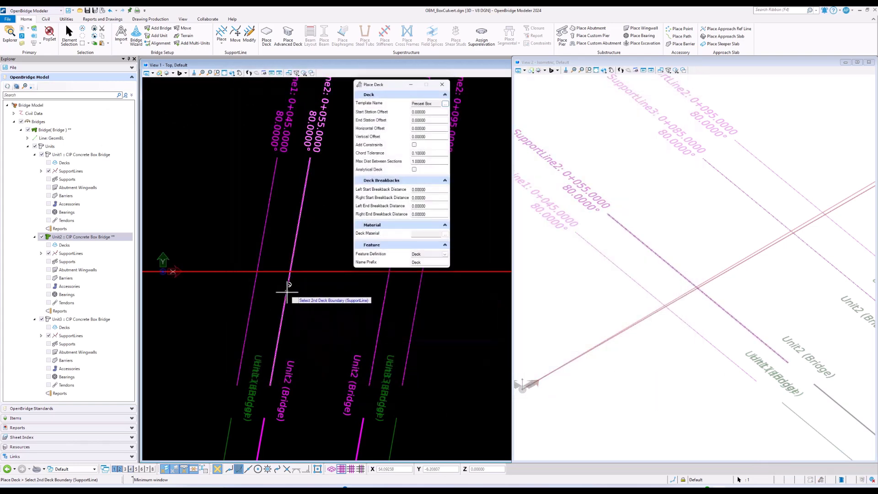
{"action": "left_click", "coordinate": [288, 299]}
{"action": "left_click", "coordinate": [379, 310]}
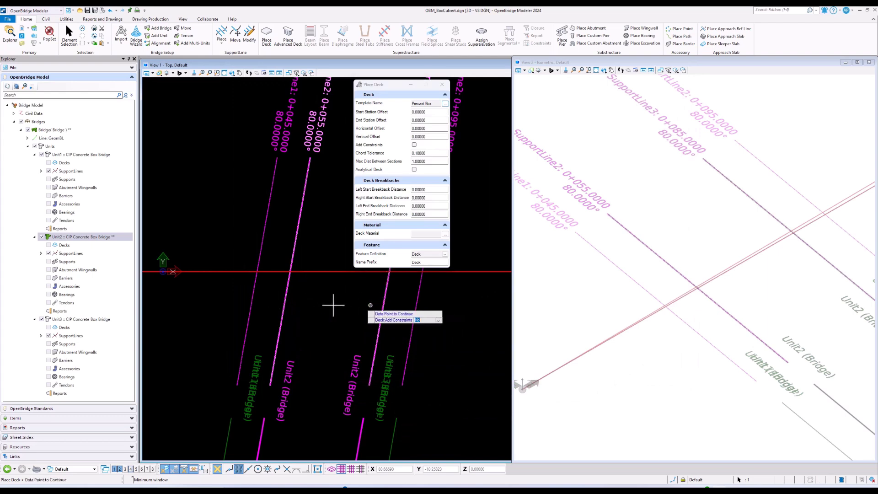
{"action": "left_click", "coordinate": [332, 305]}
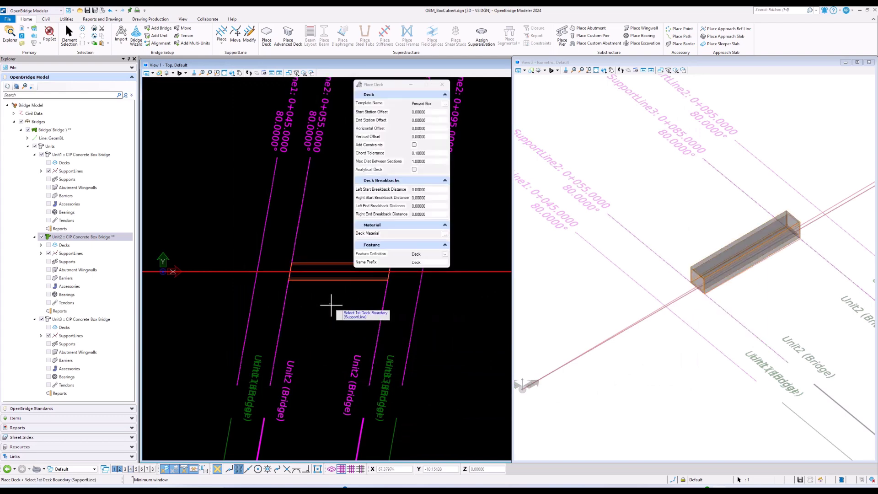
{"action": "left_click", "coordinate": [442, 84]}
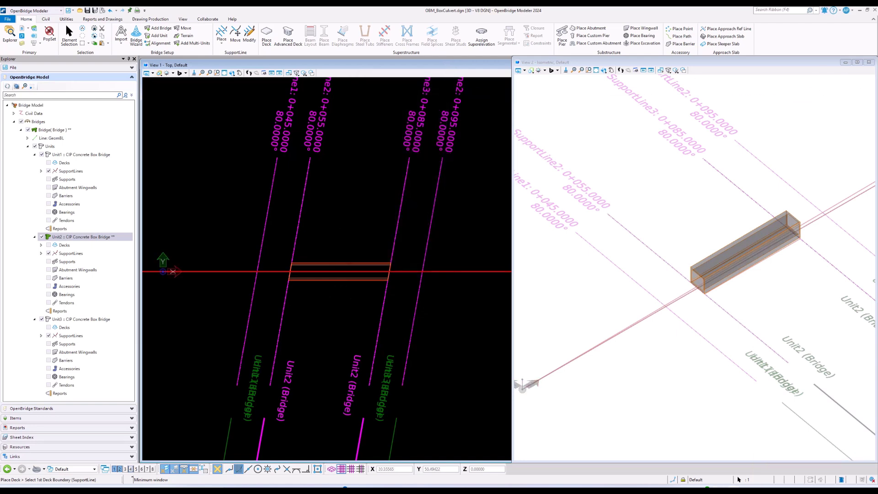
- Make Unit1 active and place a deck with the SlabWall template between the support lines at 0+045 and 0+055
{"action": "right_click", "coordinate": [101, 156]}
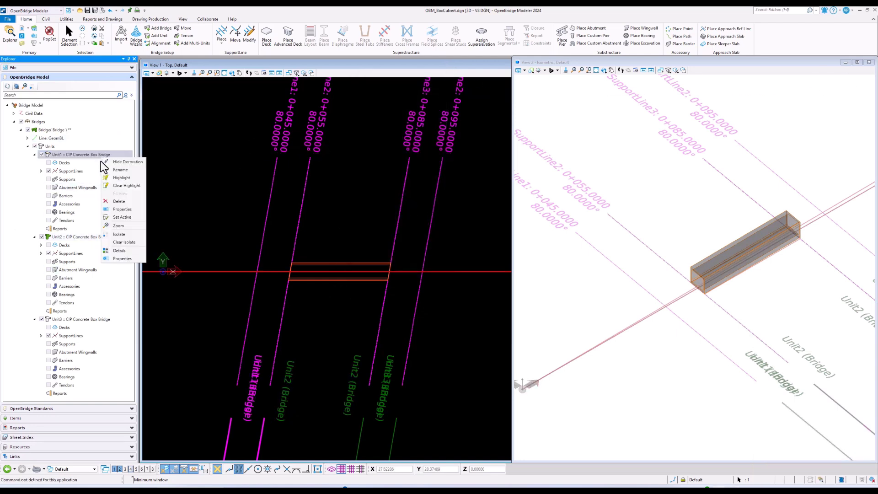
{"action": "left_click", "coordinate": [123, 217]}
{"action": "left_click", "coordinate": [267, 34]}
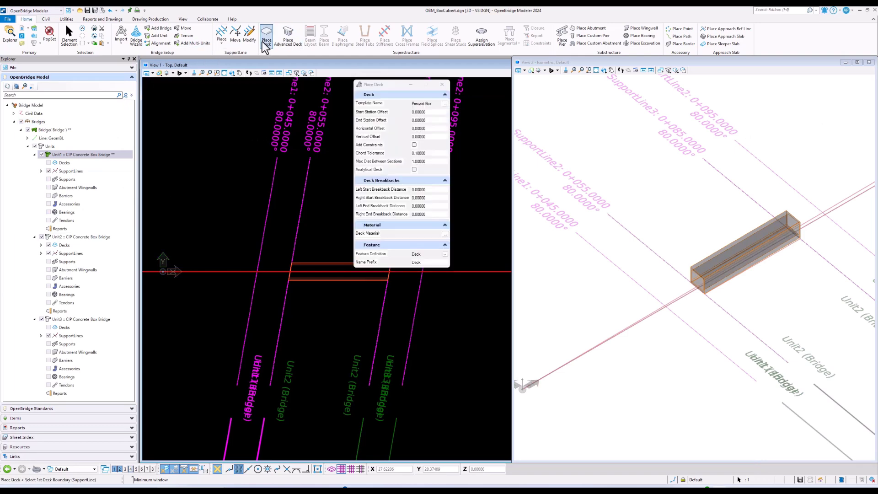
{"action": "left_click", "coordinate": [443, 108]}
{"action": "left_click", "coordinate": [236, 91]}
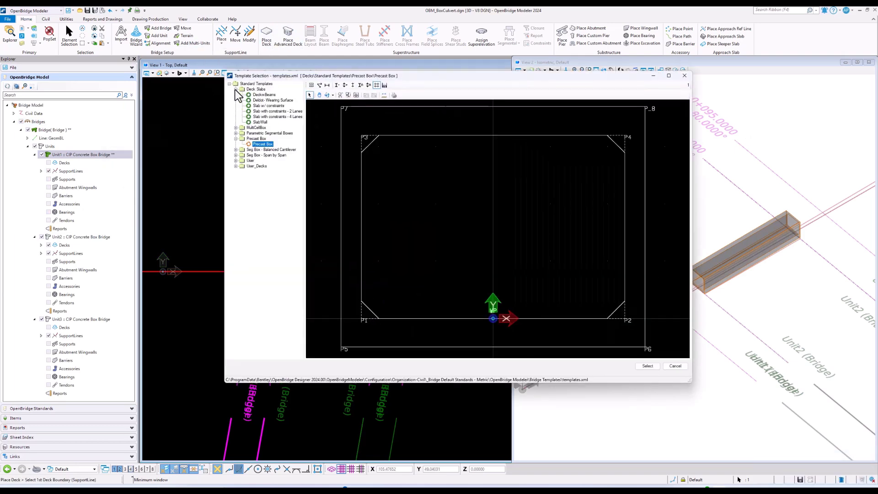
{"action": "left_click", "coordinate": [261, 123]}
{"action": "left_click", "coordinate": [646, 366]}
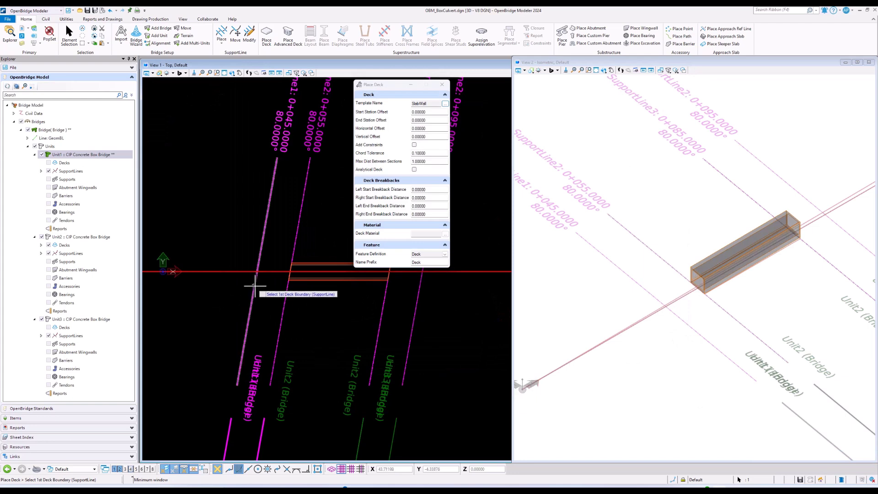
{"action": "left_click", "coordinate": [254, 295]}
{"action": "left_click", "coordinate": [286, 297]}
{"action": "left_click", "coordinate": [220, 289]}
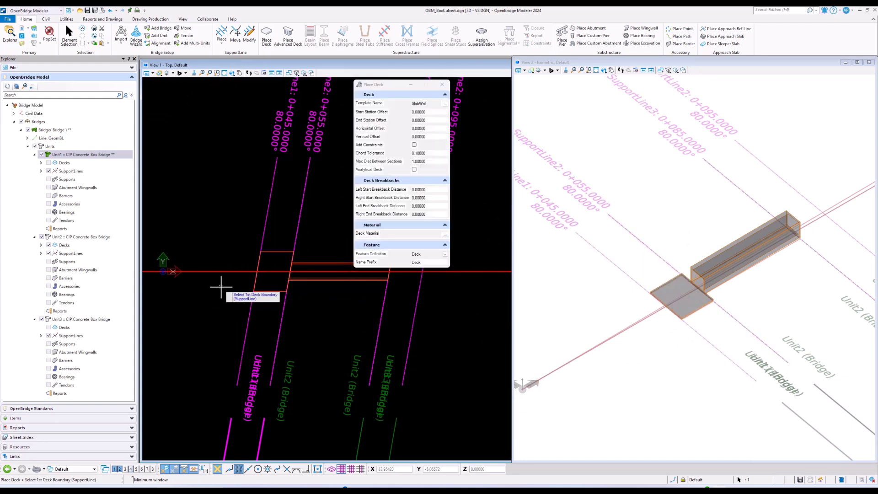
{"action": "left_click", "coordinate": [442, 85]}
- Make Unit3 active and place a SlabWall deck between the support lines at stations 0+085 and 0+095
{"action": "right_click", "coordinate": [83, 320]}
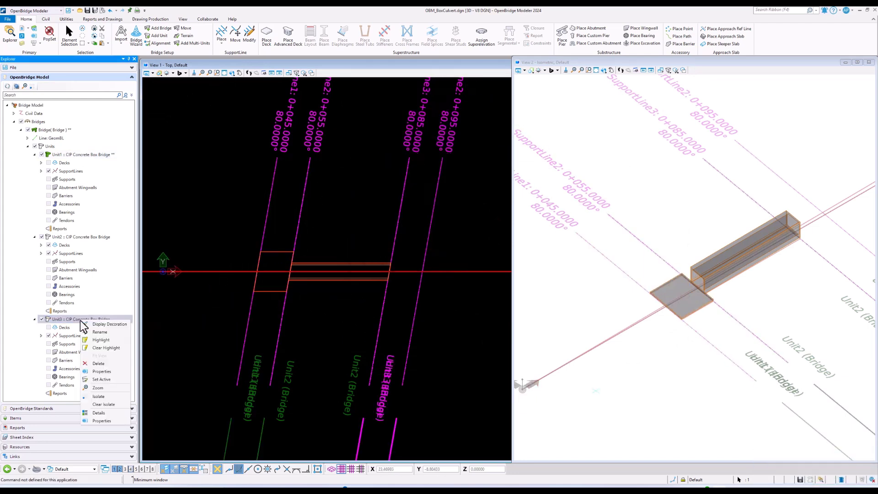
{"action": "left_click", "coordinate": [108, 385]}
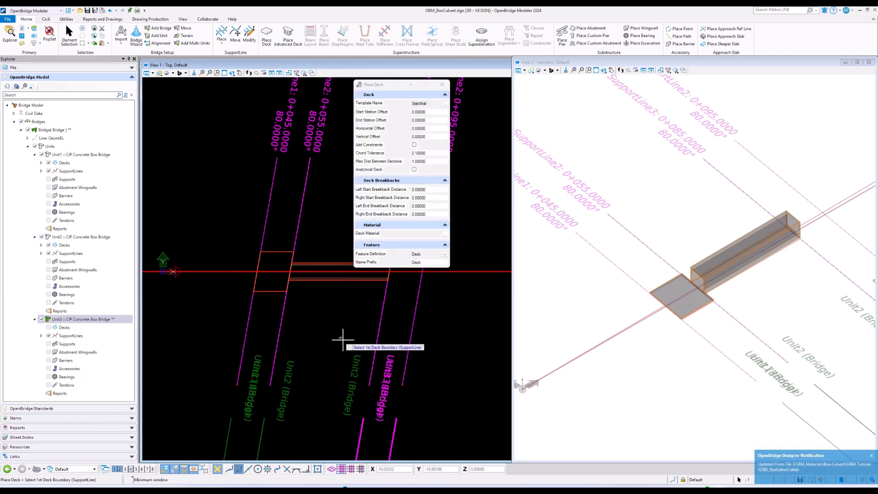
{"action": "left_click", "coordinate": [379, 320]}
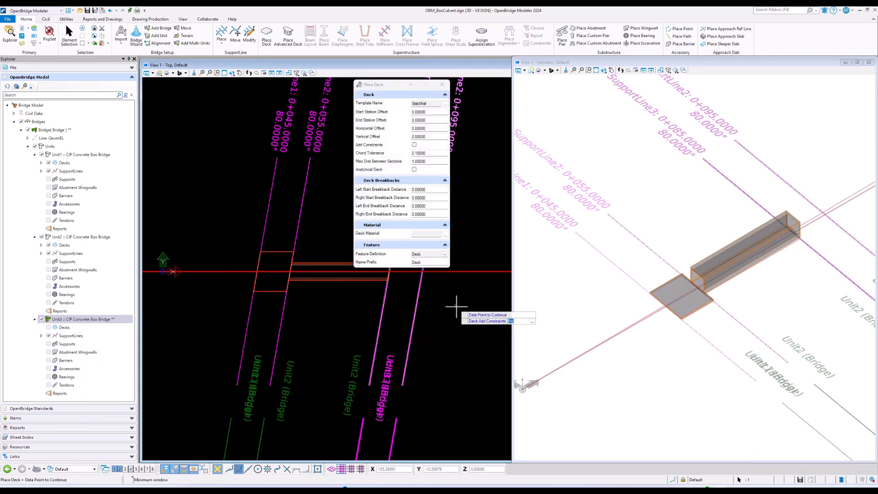
{"action": "left_click", "coordinate": [454, 304]}
{"action": "left_click", "coordinate": [442, 84]}
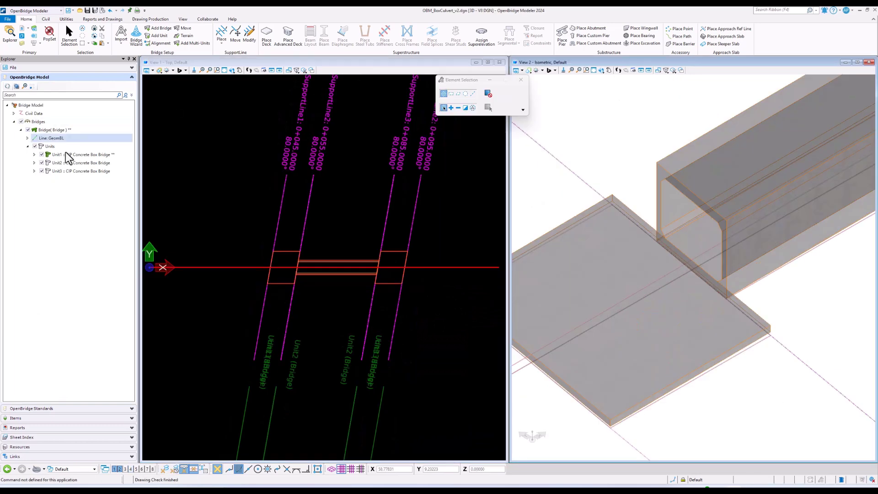
- Place an abutment with the Pile Cap Abut1 template on the support line at 0+055, with the cap's vertical offset set to 5.55
{"action": "left_click", "coordinate": [589, 28]}
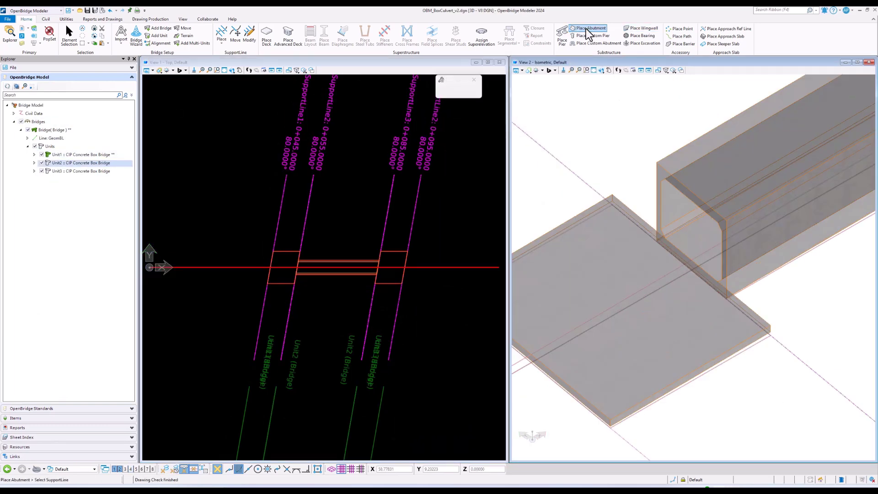
{"action": "left_click_drag", "start_coordinate": [476, 89], "coordinate": [361, 69]}
{"action": "left_click", "coordinate": [427, 78]}
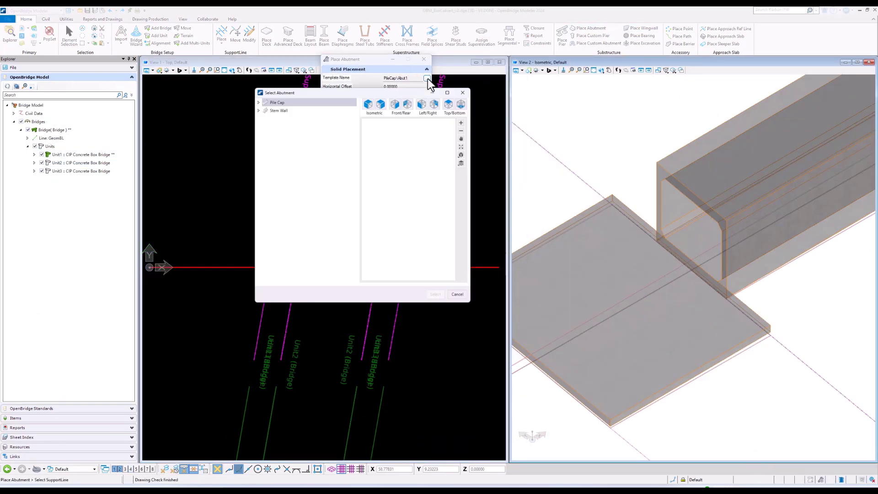
{"action": "left_click", "coordinate": [257, 100]}
{"action": "left_click", "coordinate": [264, 108]}
{"action": "left_click", "coordinate": [297, 141]}
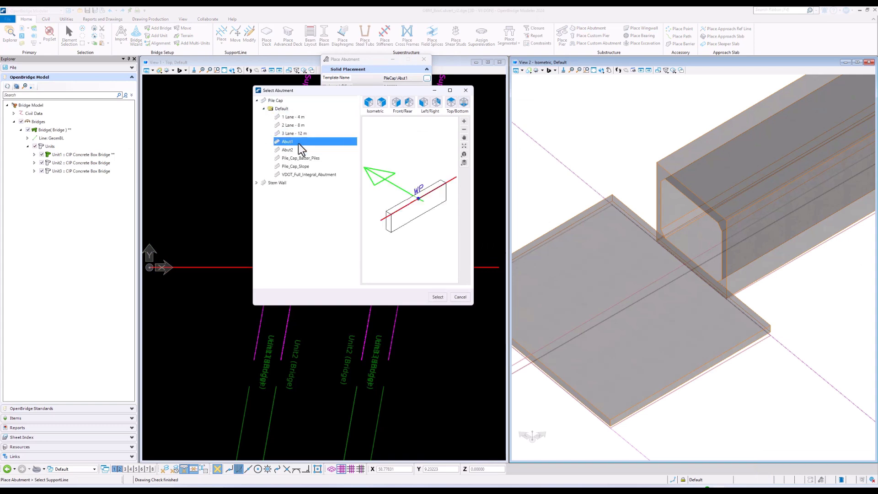
{"action": "left_click", "coordinate": [438, 297]}
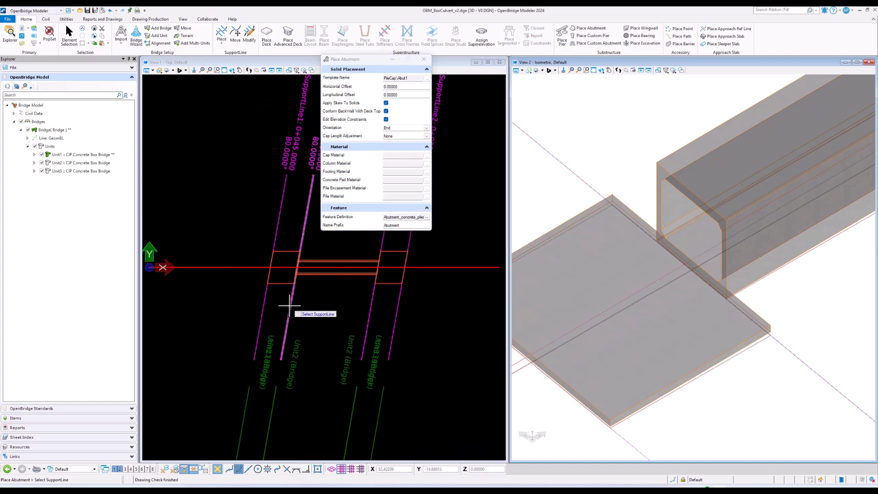
{"action": "left_click", "coordinate": [291, 306]}
{"action": "left_click", "coordinate": [326, 290]}
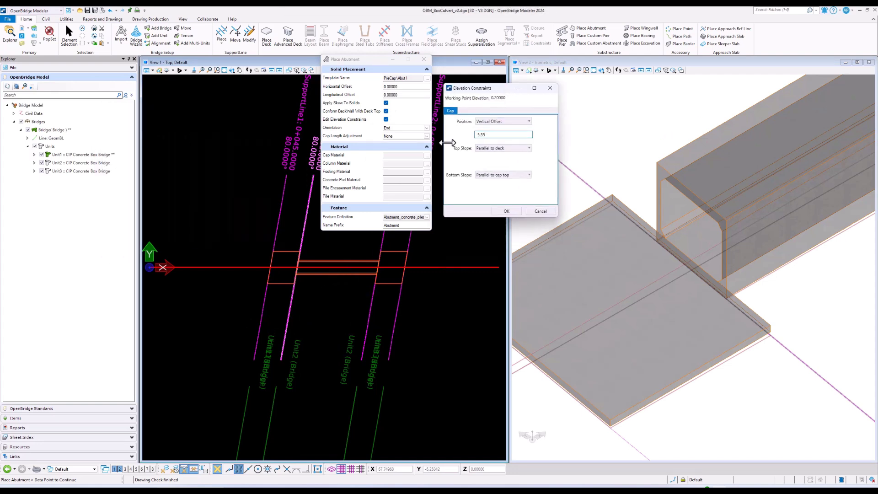
{"action": "left_click", "coordinate": [507, 211]}
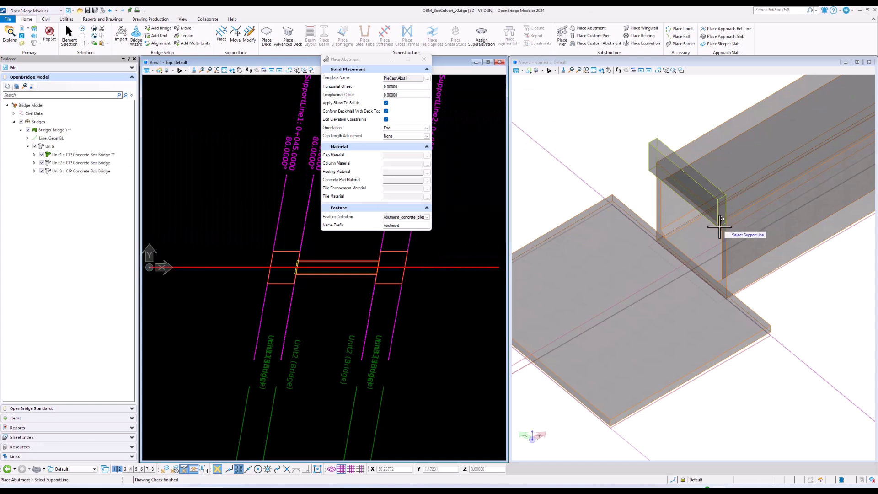
{"action": "left_click", "coordinate": [425, 60]}
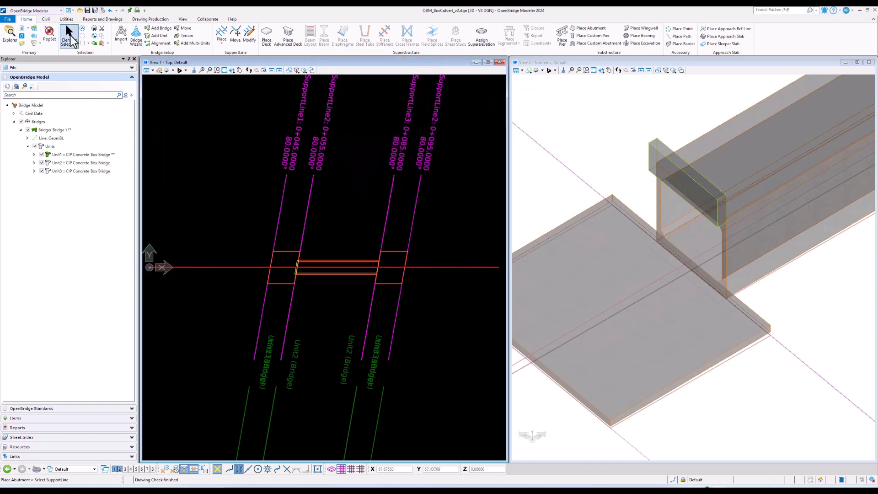
- Preview the WingWallAbut1L and WingWallAbut1R templates and place left and right wingwalls on the Unit1 abutment with skew angles of -160° and 150°
{"action": "left_click", "coordinate": [666, 151]}
{"action": "mouse_move", "coordinate": [665, 151]}
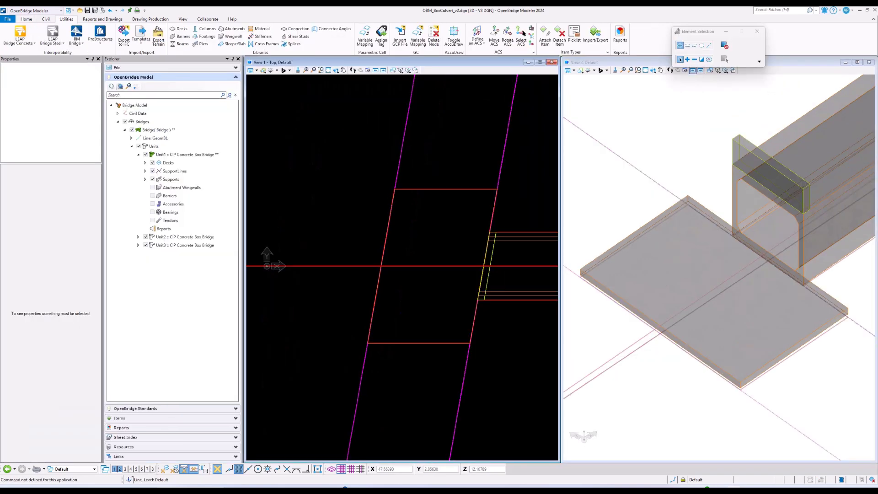
{"action": "left_click", "coordinate": [644, 29]}
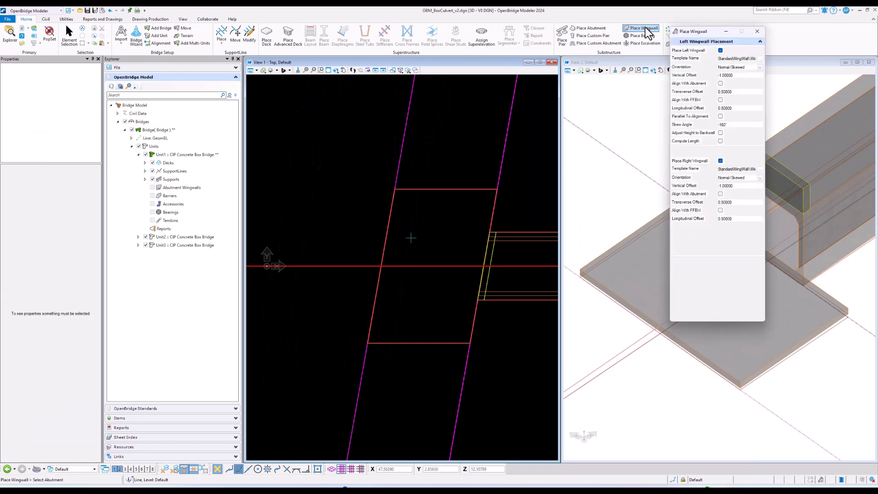
{"action": "left_click", "coordinate": [499, 84]}
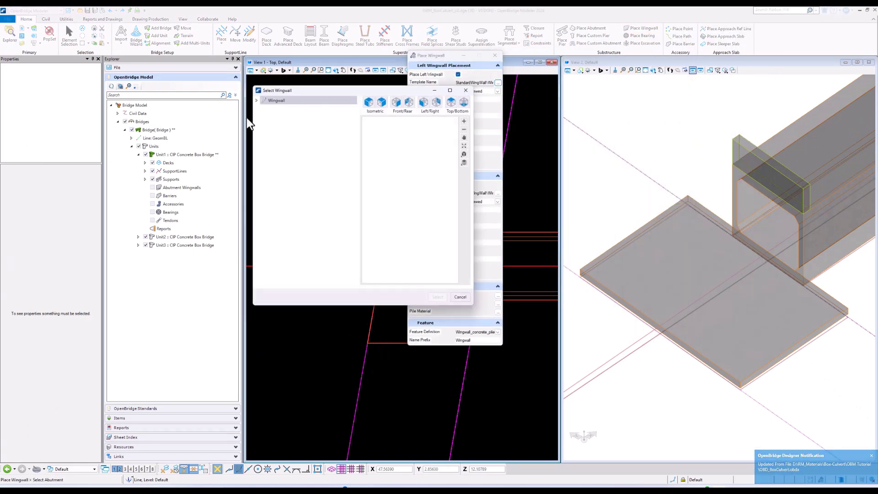
{"action": "left_click", "coordinate": [302, 167]}
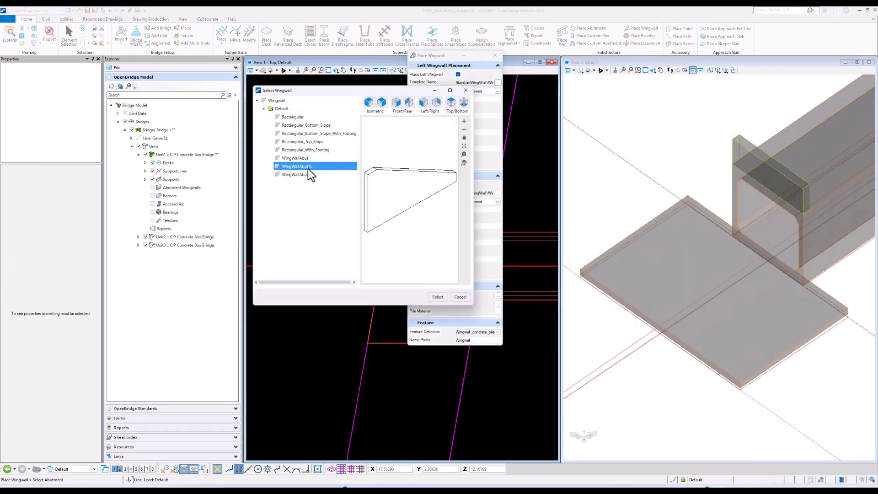
{"action": "left_click", "coordinate": [304, 175]}
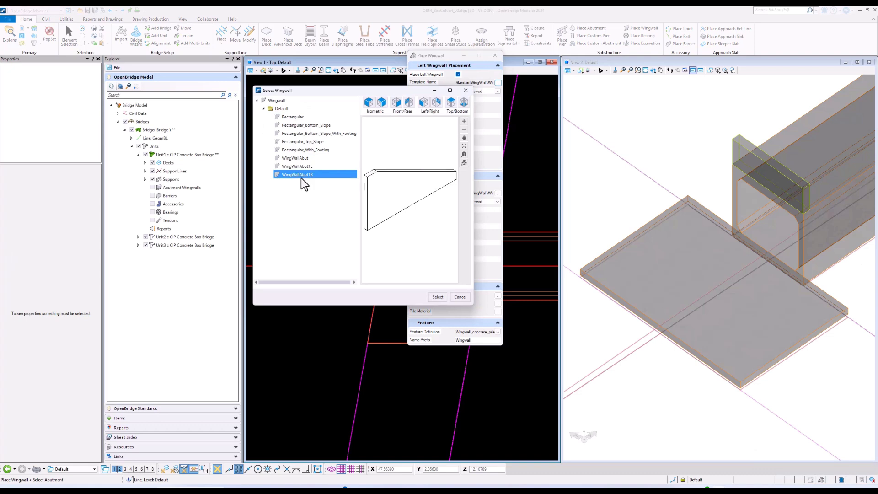
{"action": "left_click", "coordinate": [467, 90]}
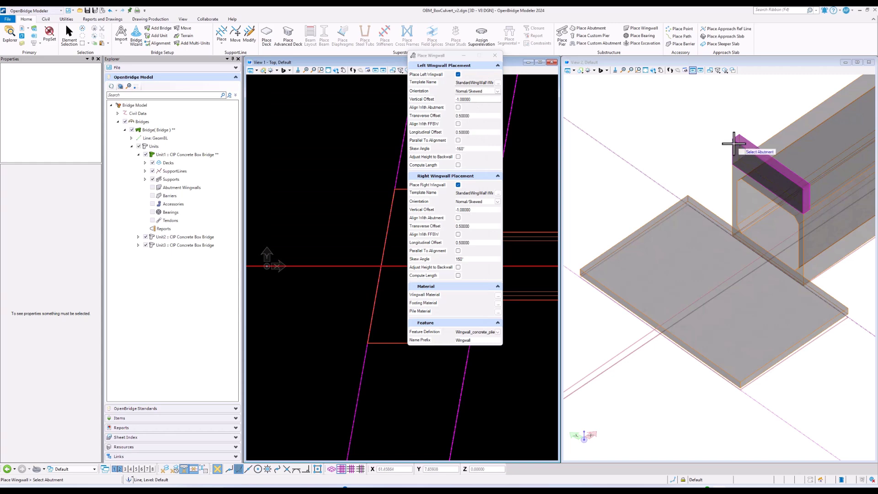
{"action": "left_click", "coordinate": [762, 158]}
{"action": "left_click", "coordinate": [635, 122]}
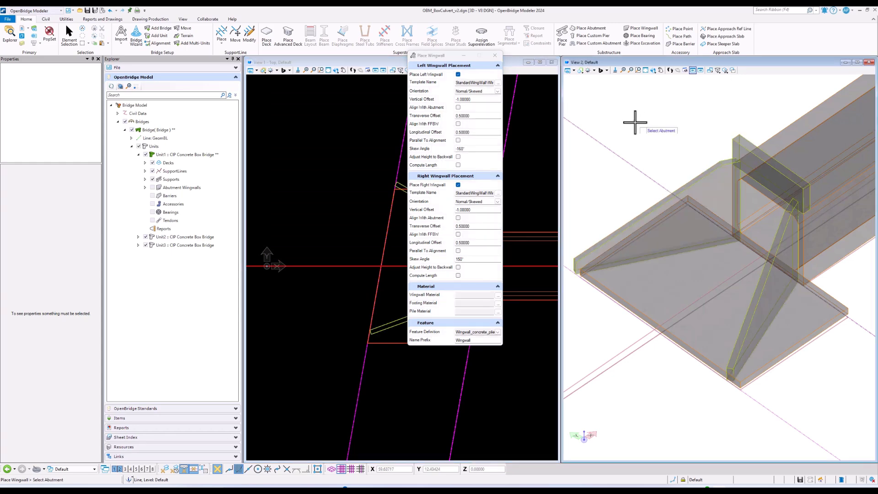
{"action": "left_click", "coordinate": [495, 55]}
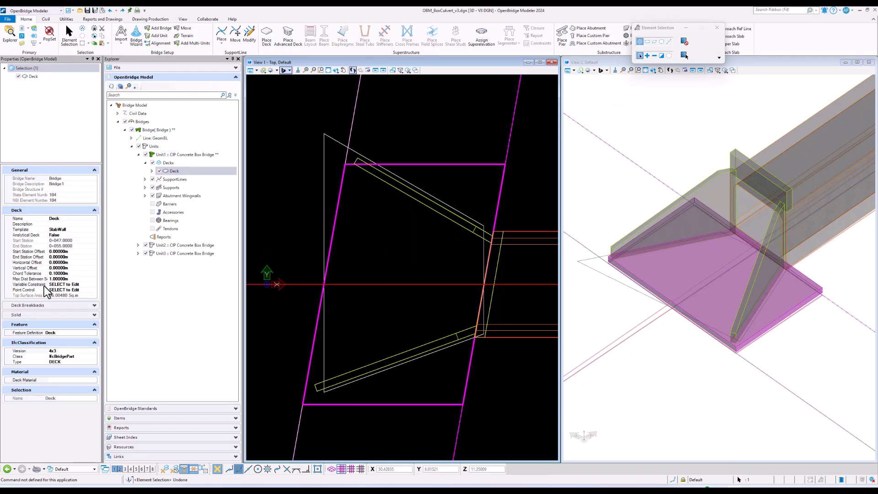
- Activate the LT_Width_Lane1 variable constraint of Unit1's deck and add a section from SupportLine1 with a start value of -7.53
{"action": "left_click", "coordinate": [94, 284]}
{"action": "left_click", "coordinate": [93, 285]}
{"action": "left_click_drag", "start_coordinate": [211, 72], "coordinate": [421, 75]}
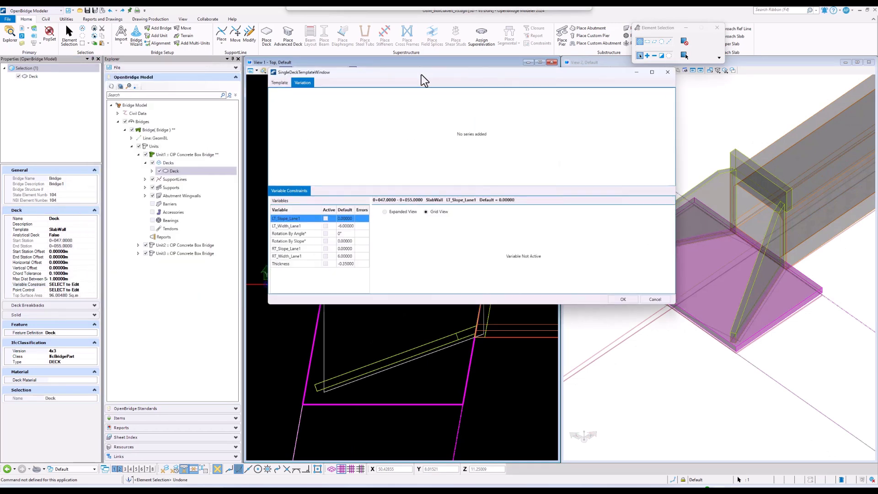
{"action": "left_click", "coordinate": [314, 227]}
{"action": "left_click", "coordinate": [590, 226]}
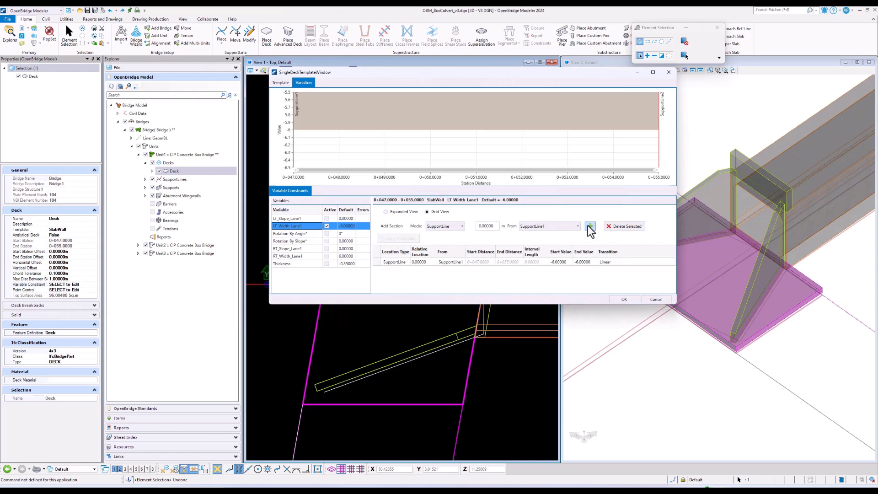
{"action": "left_click", "coordinate": [562, 262]}
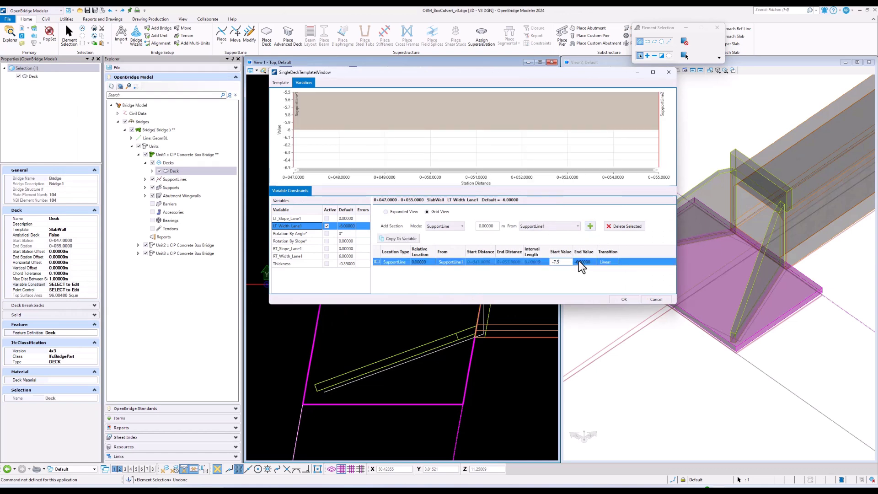
{"action": "type", "text": "-7.53"}
{"action": "left_click", "coordinate": [593, 261]}
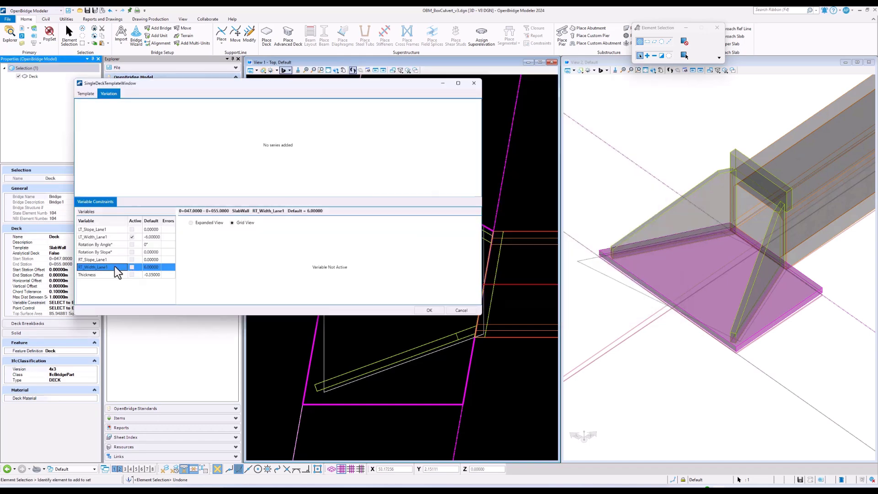
- Activate the deck's RT_Width_Lane1 constraint and add a section from SupportLine1 with start value 5.39 and end value 2.45
{"action": "left_click", "coordinate": [131, 267]}
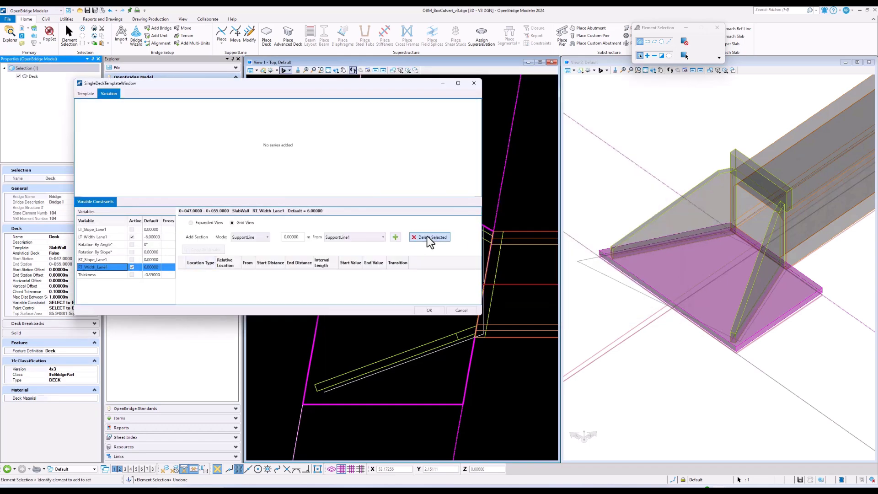
{"action": "left_click", "coordinate": [396, 237]}
{"action": "left_click", "coordinate": [366, 273]}
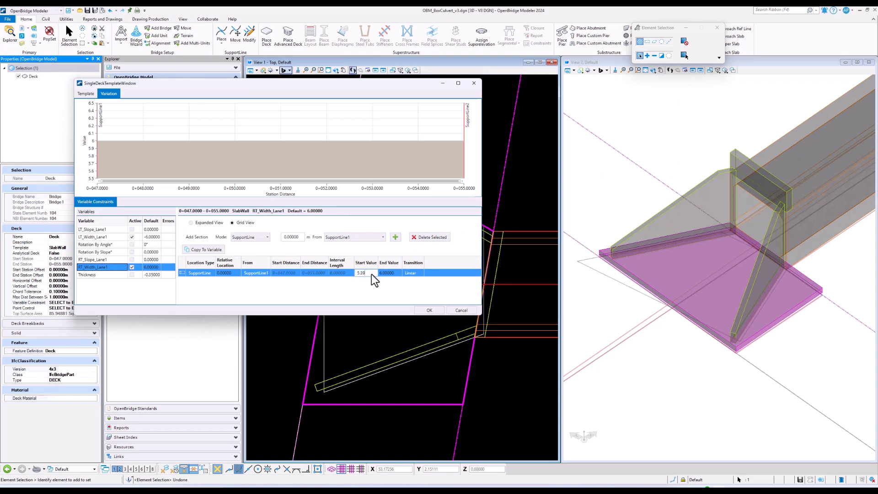
{"action": "left_click", "coordinate": [397, 273]}
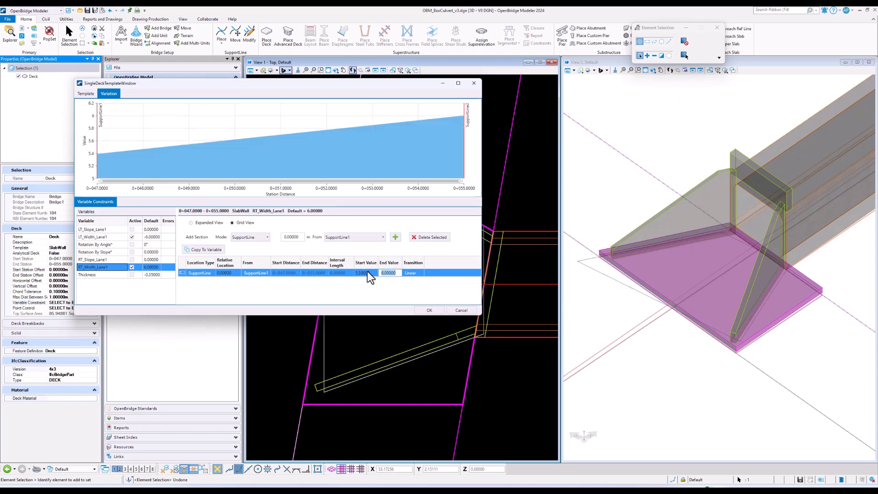
{"action": "type", "text": "2.45"}
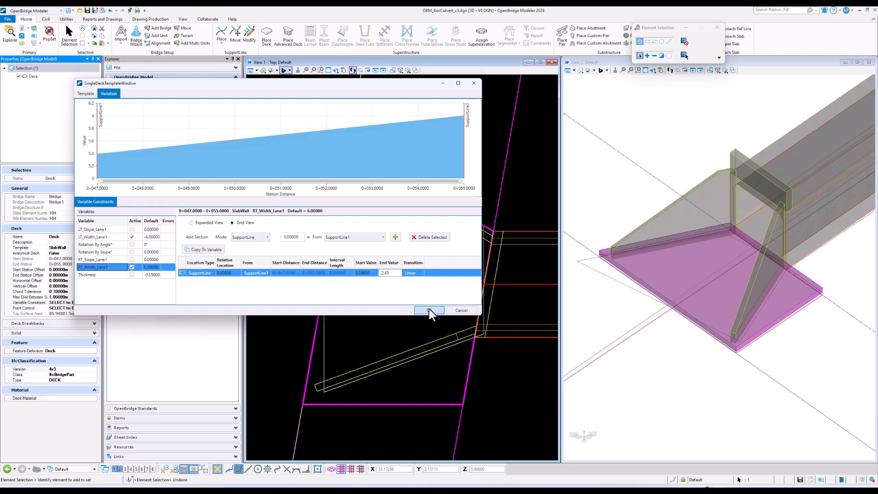
{"action": "left_click", "coordinate": [430, 310]}
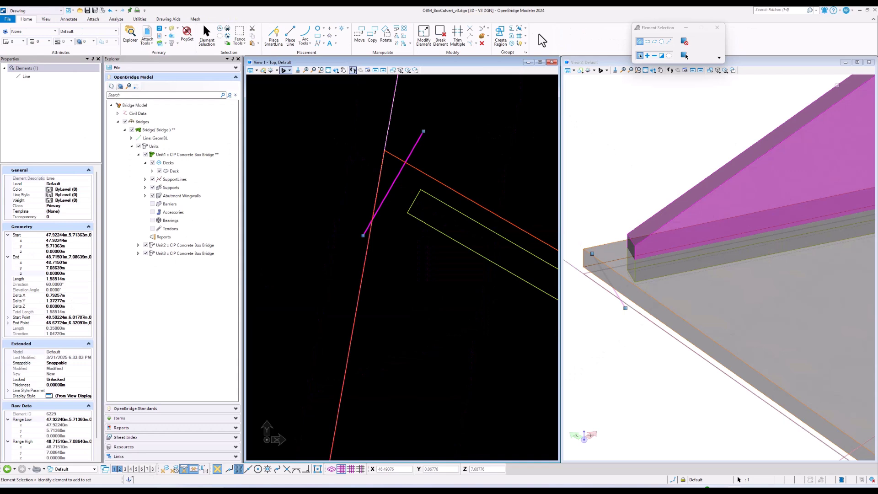
- Cut off the Unit1 deck corner beyond the left wingwall's outer end along the drawn line, using a through cut in both directions
{"action": "left_click", "coordinate": [46, 13]}
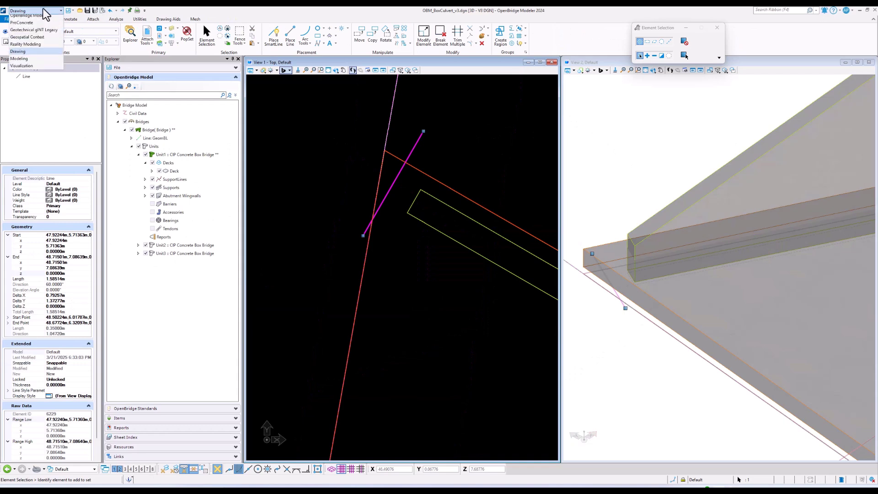
{"action": "left_click", "coordinate": [19, 59]}
{"action": "left_click", "coordinate": [178, 35]}
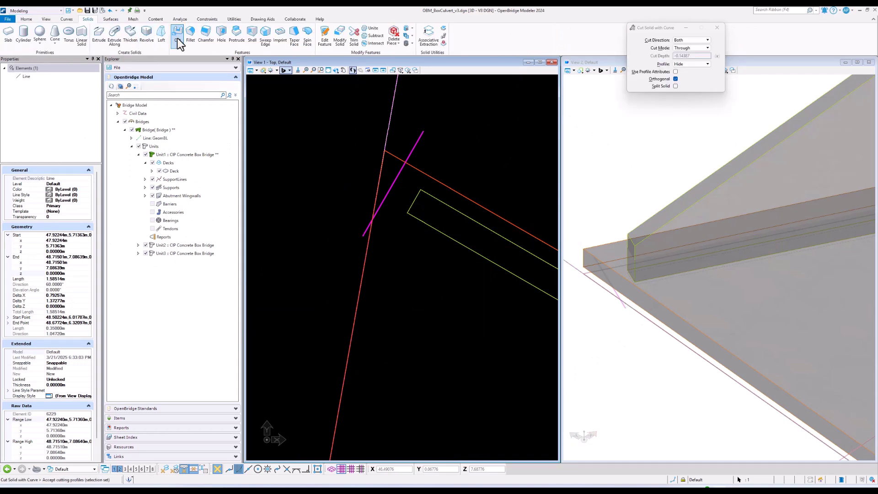
{"action": "left_click", "coordinate": [394, 185]}
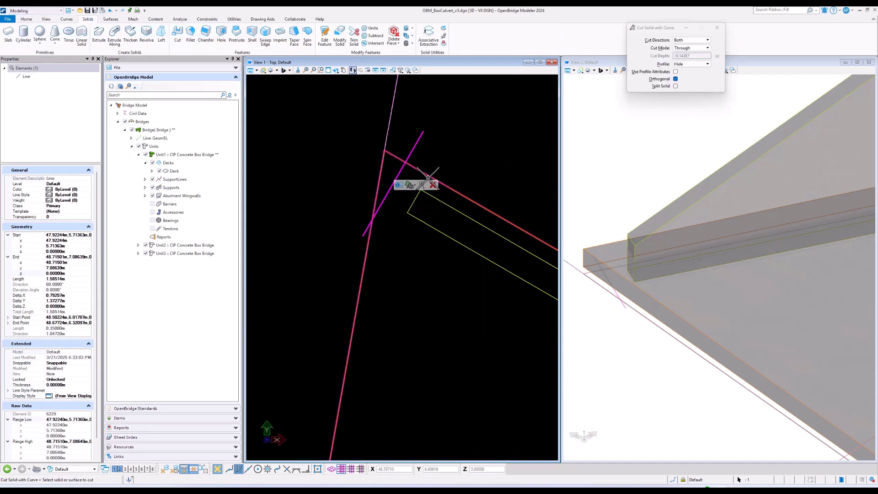
{"action": "left_click", "coordinate": [470, 146]}
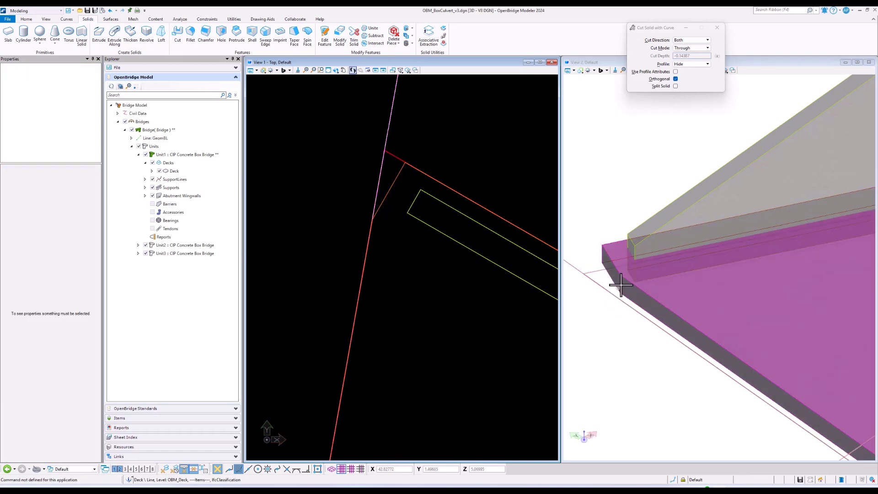
{"action": "left_click", "coordinate": [627, 305]}
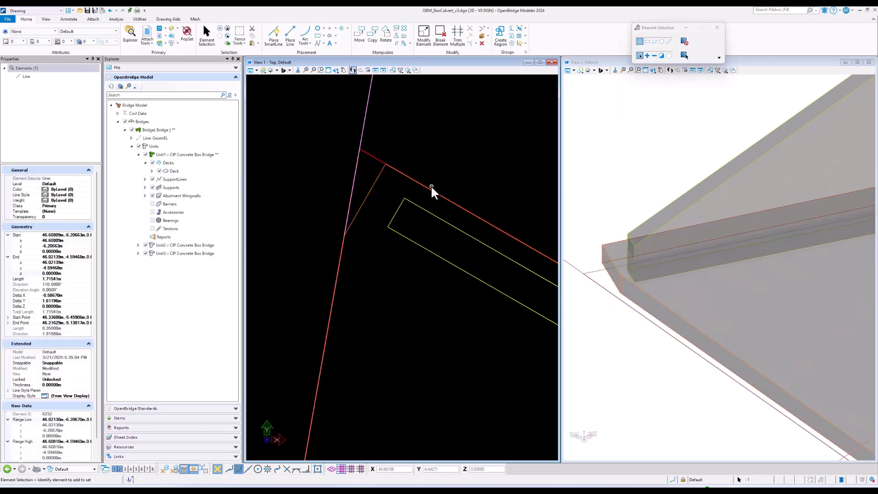
- Cut off the Unit1 deck corner beyond the right wingwall's outer end along its drawn line with Cut Solid with Curve
{"action": "scroll", "coordinate": [419, 133], "scroll_direction": "down", "scroll_amount": 1}
{"action": "scroll", "coordinate": [358, 314], "scroll_direction": "up", "scroll_amount": 5}
{"action": "scroll", "coordinate": [473, 304], "scroll_direction": "down", "scroll_amount": 3}
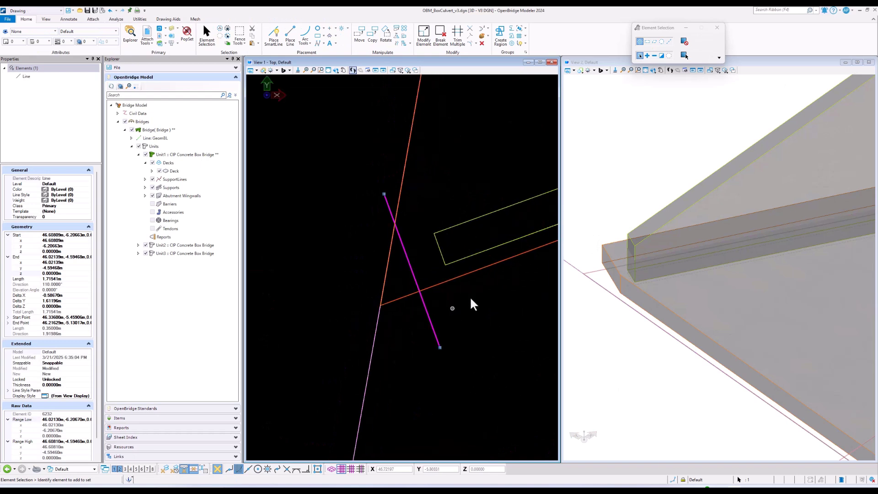
{"action": "scroll", "coordinate": [474, 305], "scroll_direction": "up", "scroll_amount": 1}
{"action": "left_click", "coordinate": [35, 10]}
{"action": "left_click", "coordinate": [18, 62]}
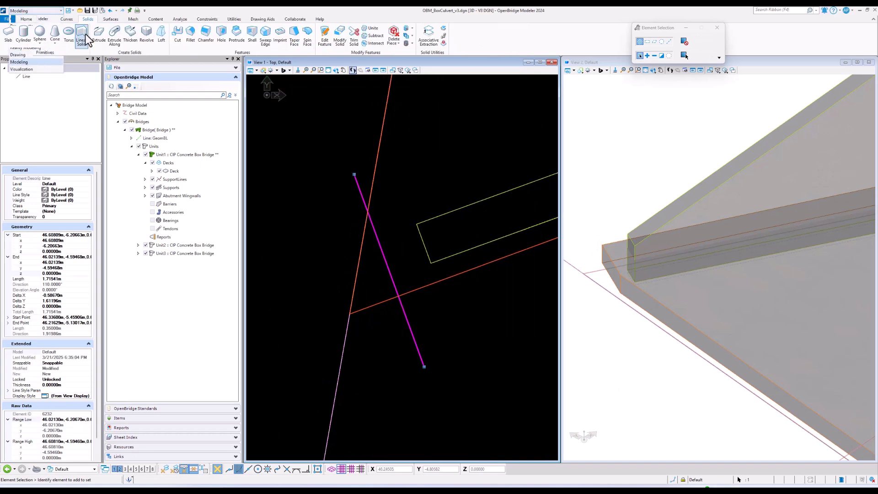
{"action": "left_click", "coordinate": [178, 32]}
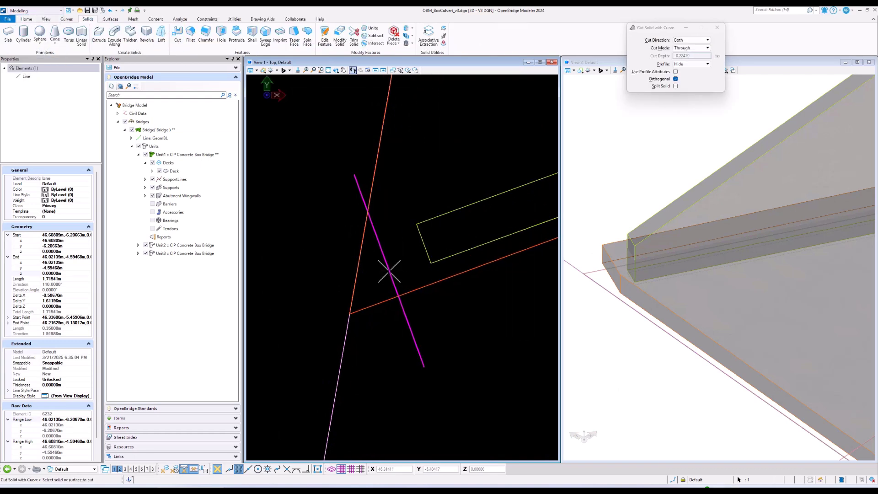
{"action": "left_click", "coordinate": [413, 280]}
{"action": "left_click", "coordinate": [296, 161]}
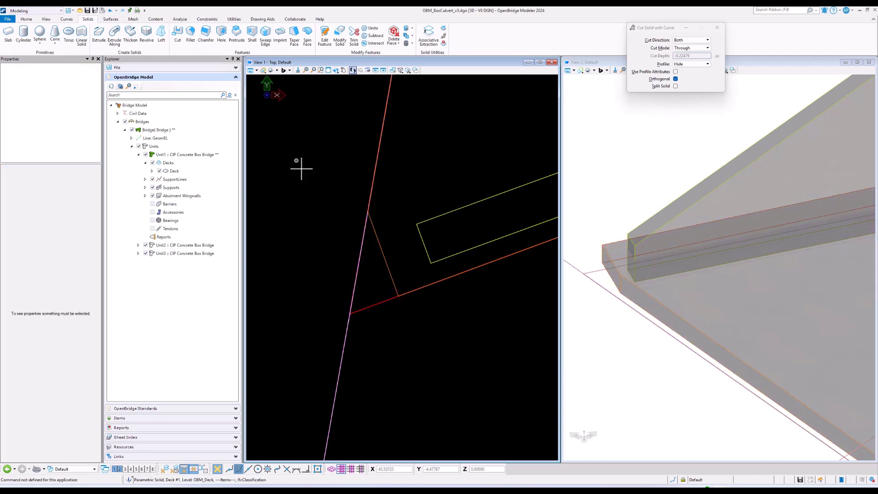
{"action": "scroll", "coordinate": [316, 315], "scroll_direction": "down", "scroll_amount": 4}
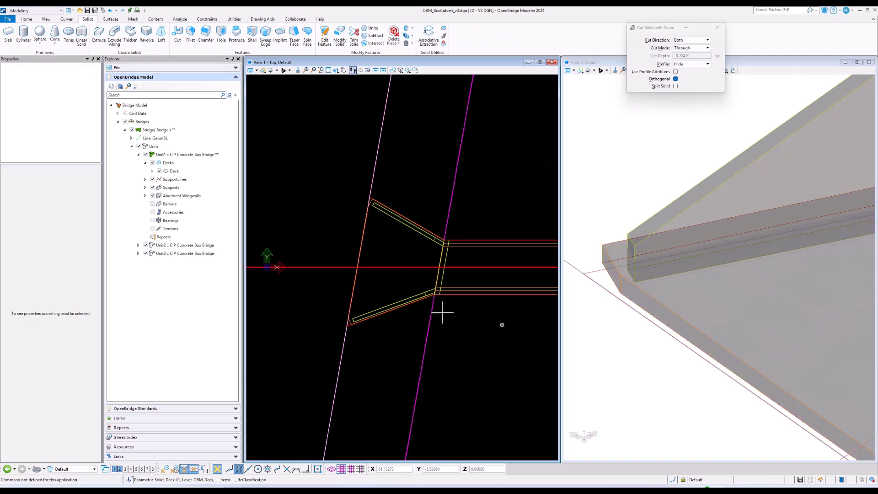
{"action": "scroll", "coordinate": [636, 306], "scroll_direction": "down", "scroll_amount": 3}
{"action": "scroll", "coordinate": [647, 343], "scroll_direction": "up", "scroll_amount": 3}
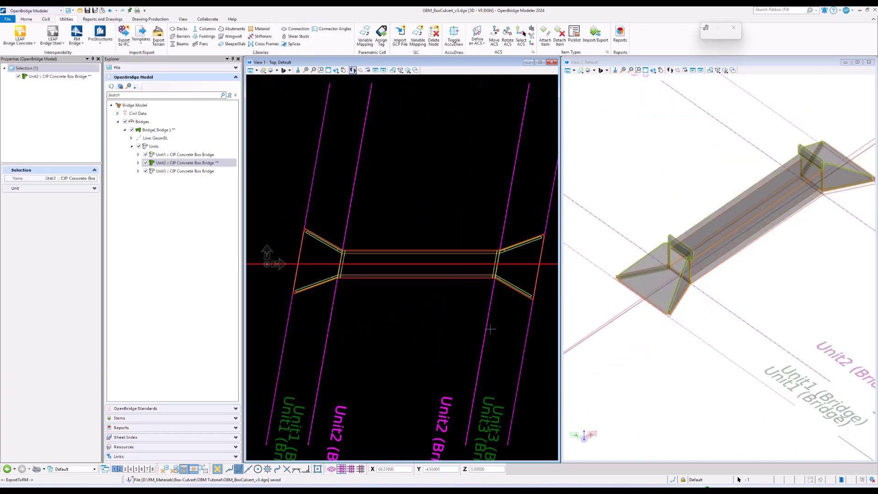
- Start sending active Unit2 to RM Bridge and review its general transfer settings and deck segment splitting
{"action": "left_click", "coordinate": [77, 36]}
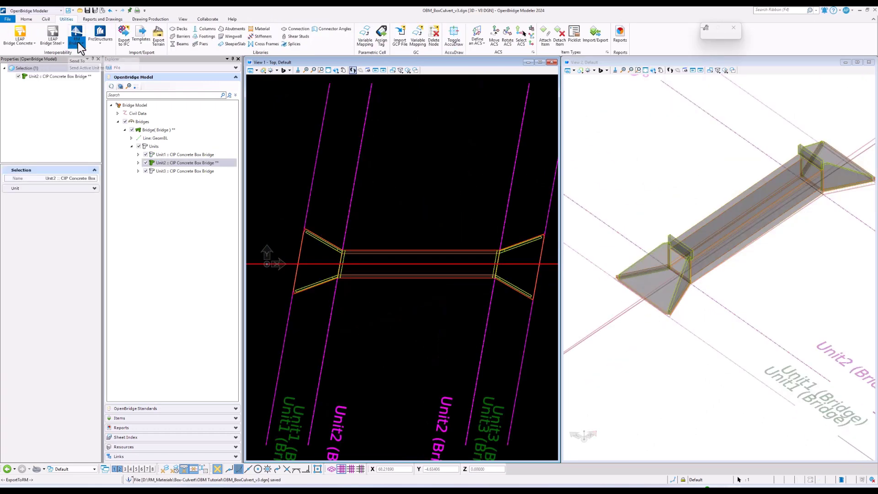
{"action": "left_click", "coordinate": [88, 64]}
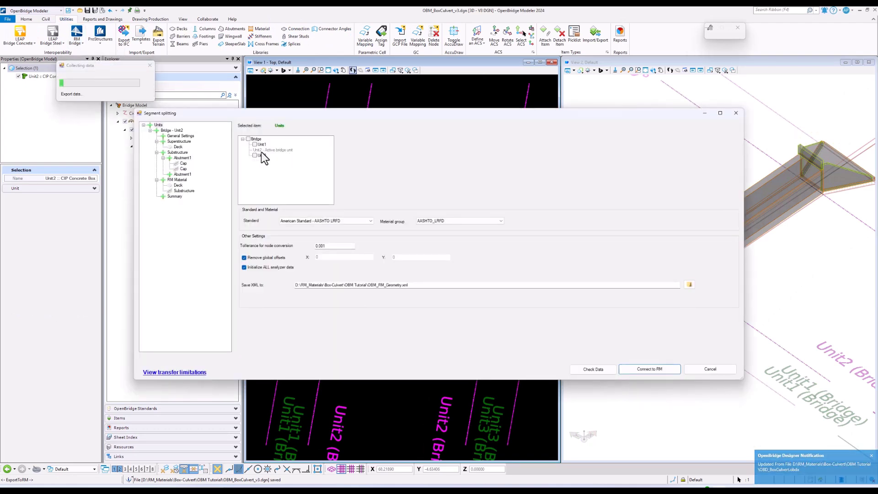
{"action": "left_click", "coordinate": [181, 136]}
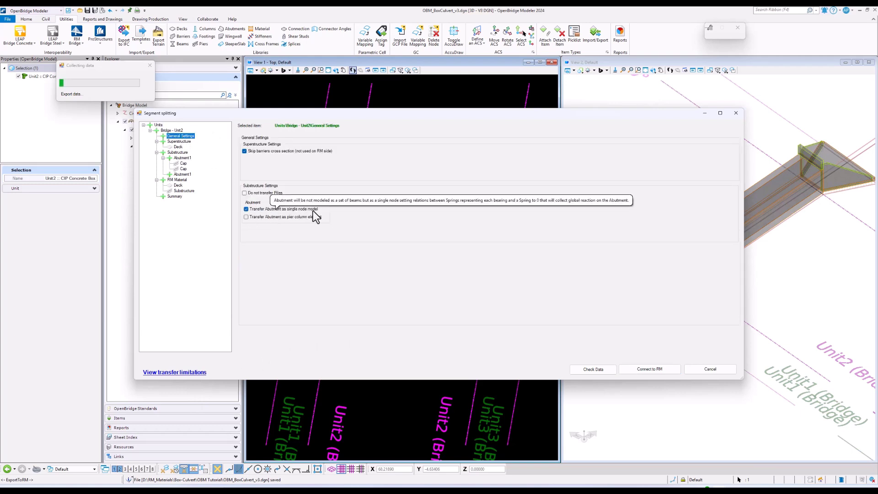
{"action": "left_click", "coordinate": [178, 147]}
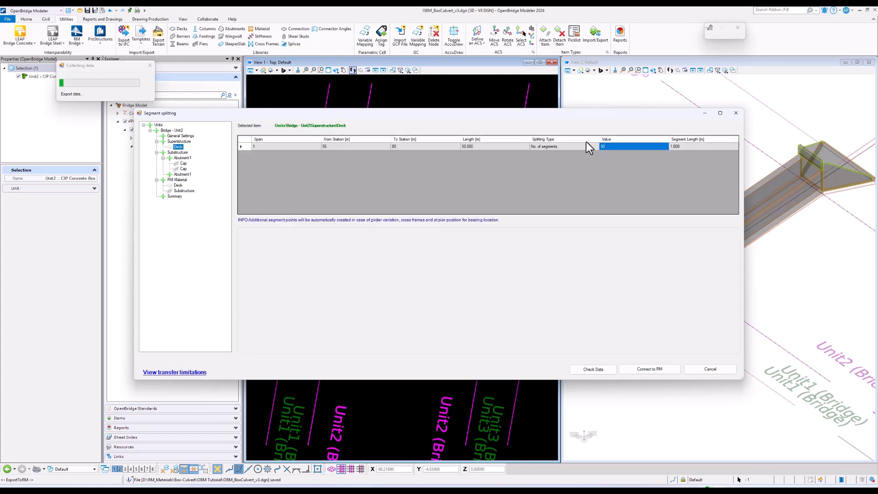
- Assign the concrete AASHTO_LRFD_C35MPa as the RM material of the deck
{"action": "left_click", "coordinate": [178, 185]}
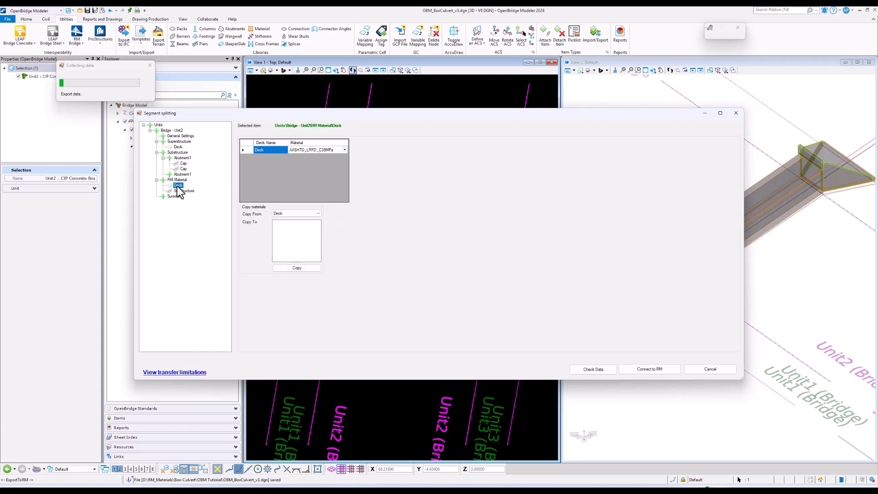
{"action": "left_click", "coordinate": [345, 150]}
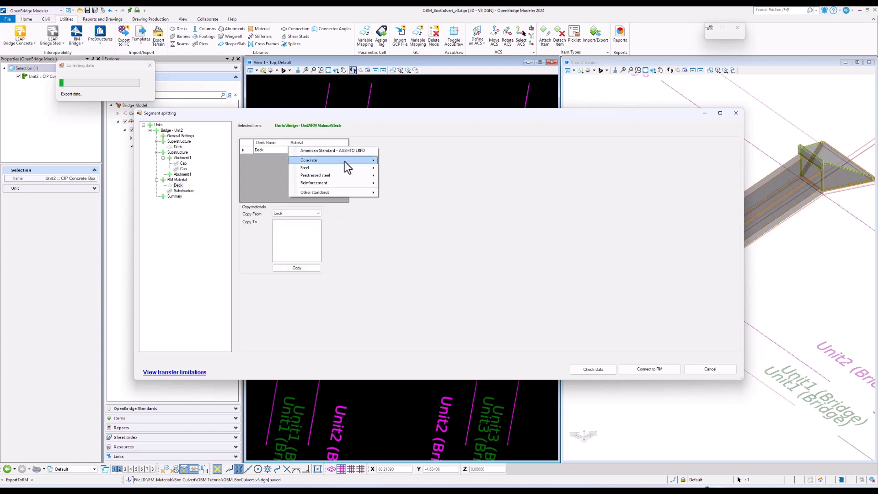
{"action": "mouse_move", "coordinate": [344, 161]}
{"action": "left_click", "coordinate": [404, 229]}
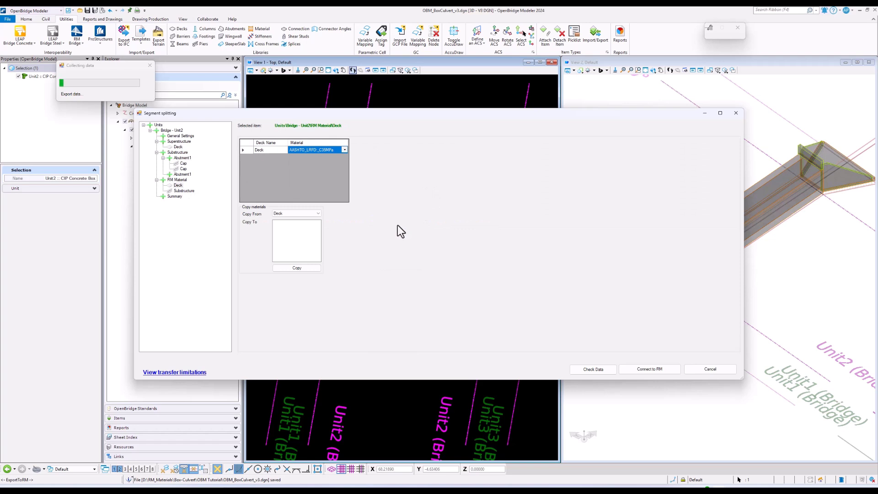
- Review the substructure materials, check the transfer data and export the unit to RM Bridge
{"action": "left_click", "coordinate": [184, 192]}
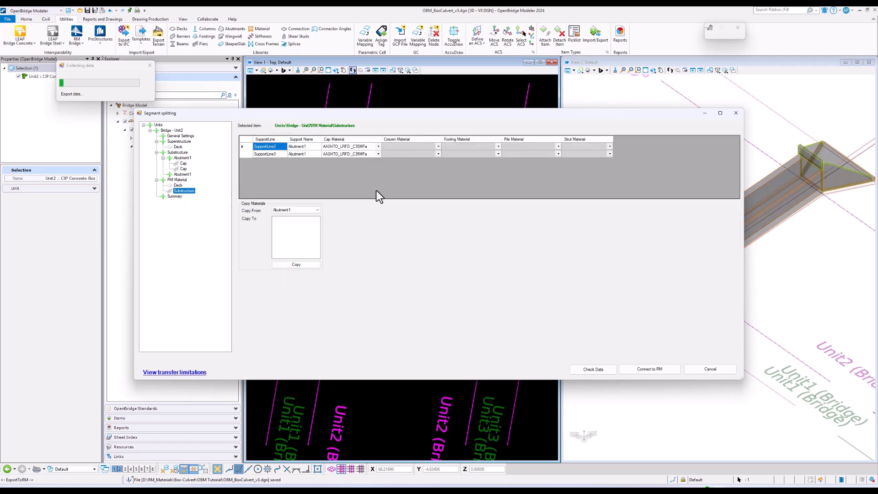
{"action": "left_click", "coordinate": [584, 370]}
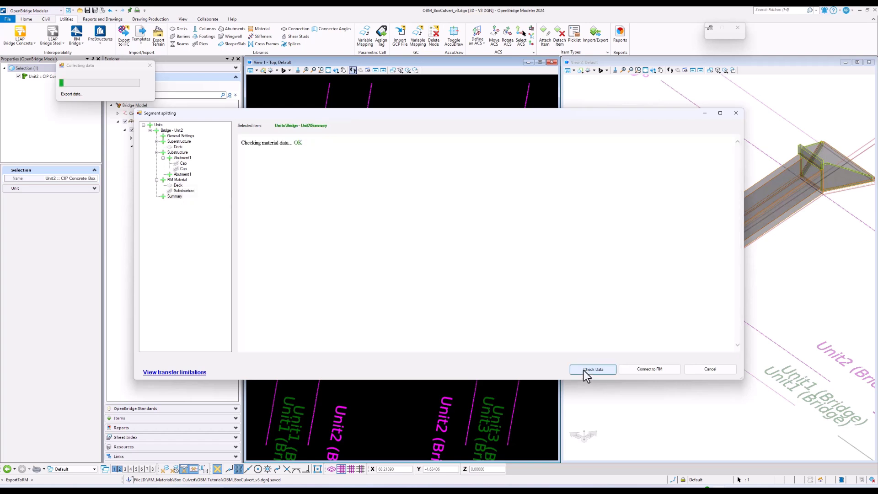
{"action": "left_click", "coordinate": [643, 370]}
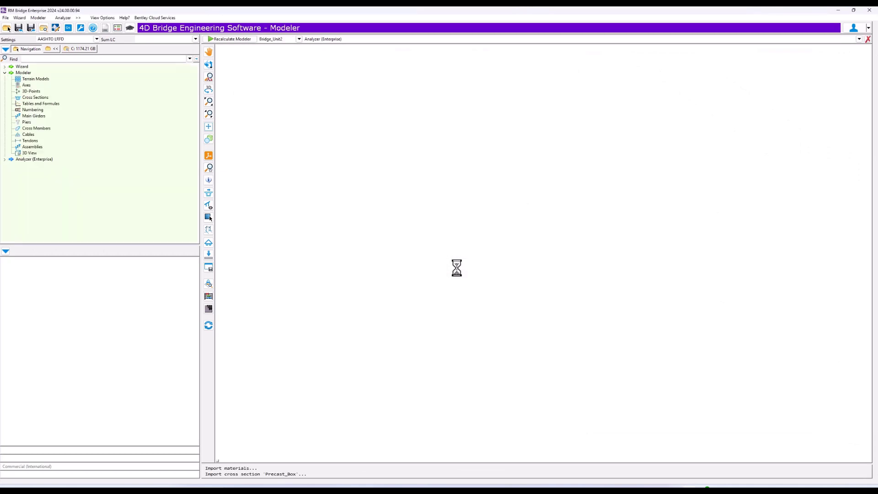
- Adjust the 3D view options to draw cross sections and element bodies with transparency
{"action": "middle_click_drag", "start_coordinate": [577, 188], "coordinate": [527, 284]}
{"action": "right_click", "coordinate": [304, 296]}
{"action": "left_click", "coordinate": [337, 442]}
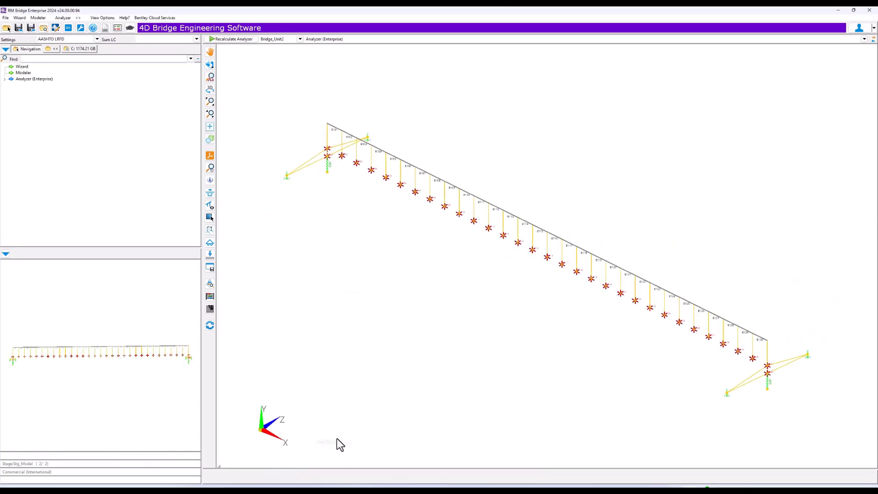
{"action": "left_click_drag", "start_coordinate": [300, 52], "coordinate": [186, 230]}
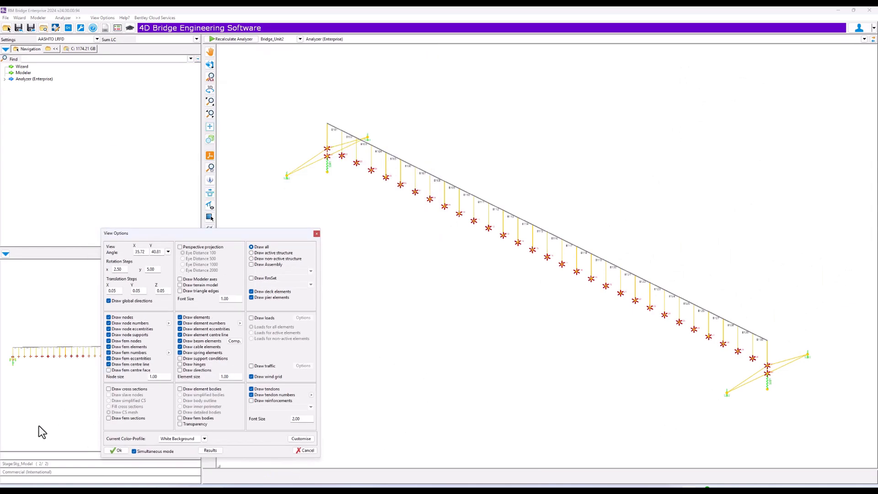
{"action": "left_click", "coordinate": [109, 389]}
{"action": "left_click", "coordinate": [189, 390]}
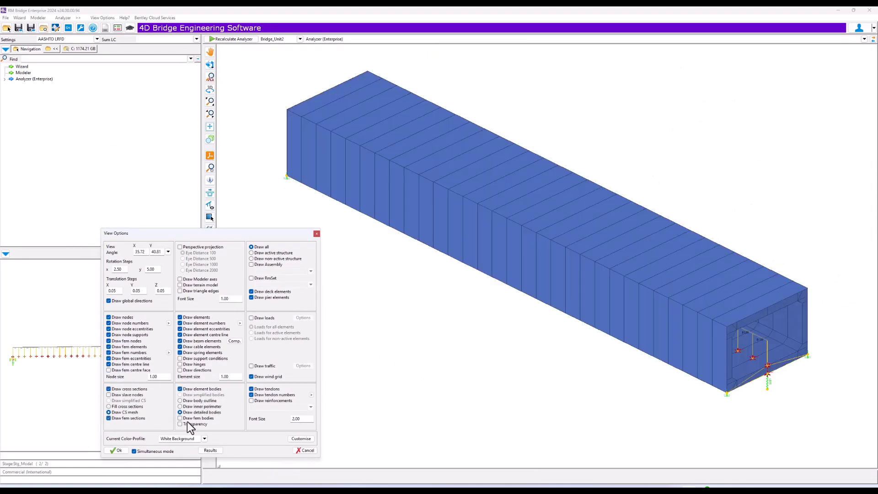
{"action": "left_click", "coordinate": [189, 424]}
{"action": "left_click", "coordinate": [116, 451]}
{"action": "middle_click_drag", "start_coordinate": [252, 434], "coordinate": [441, 339]}
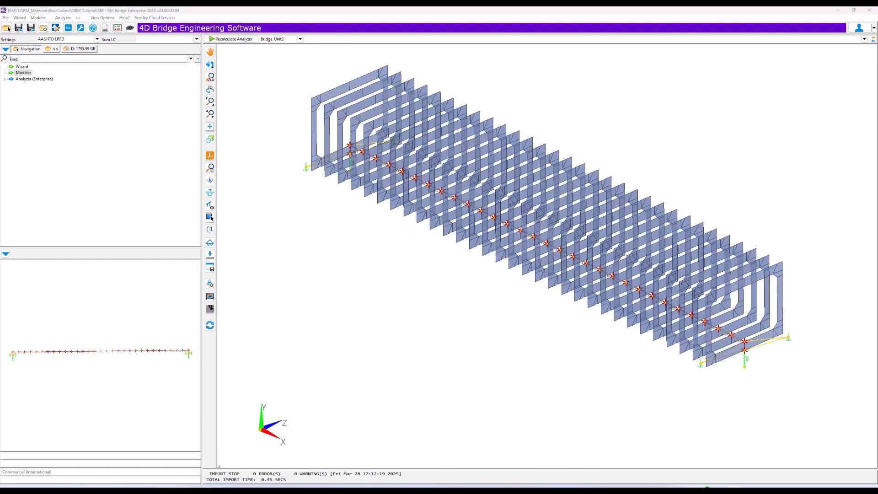
- Open the imported Precast_Box cross section in the Modeler to examine its geometry
{"action": "double_click", "coordinate": [23, 73]}
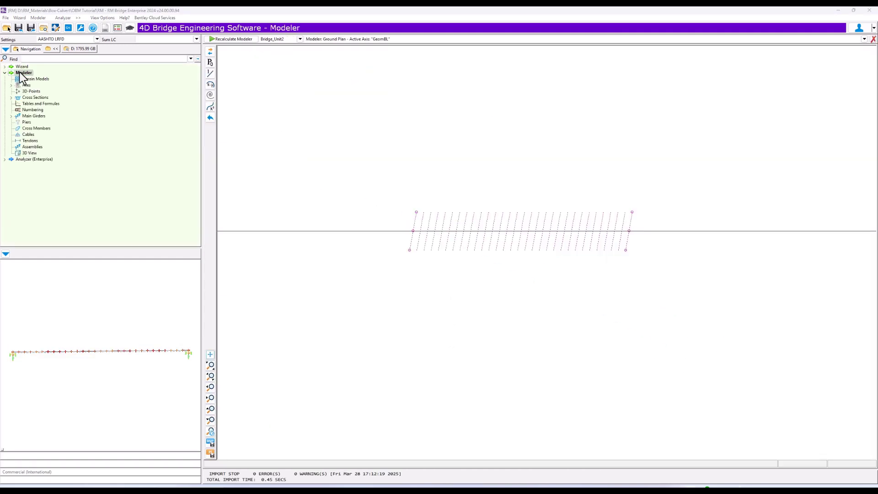
{"action": "double_click", "coordinate": [35, 98]}
{"action": "double_click", "coordinate": [38, 103]}
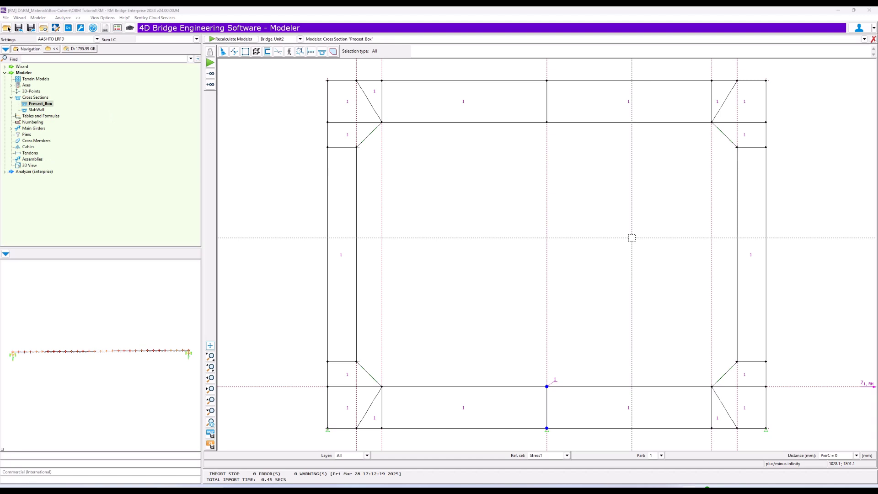
- Import the Precast_Box__1 cross section from the User group of the cross section catalogue
{"action": "right_click", "coordinate": [36, 97]}
{"action": "left_click", "coordinate": [87, 131]}
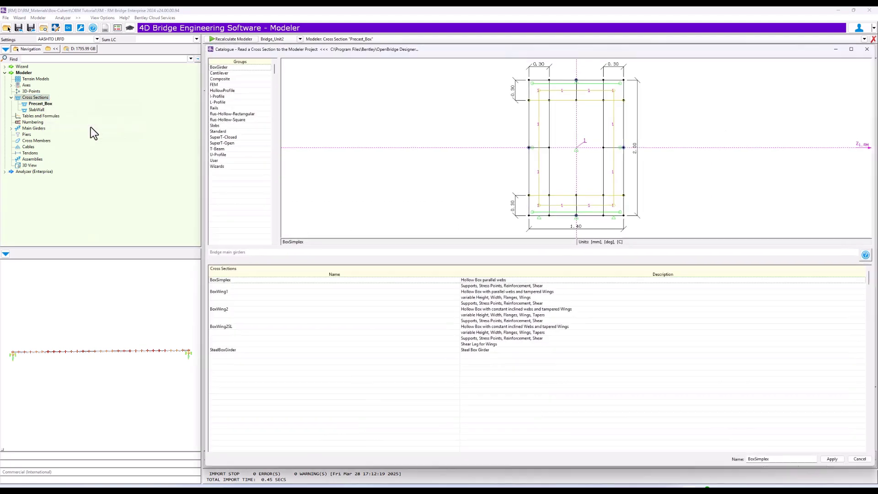
{"action": "left_click", "coordinate": [247, 161]}
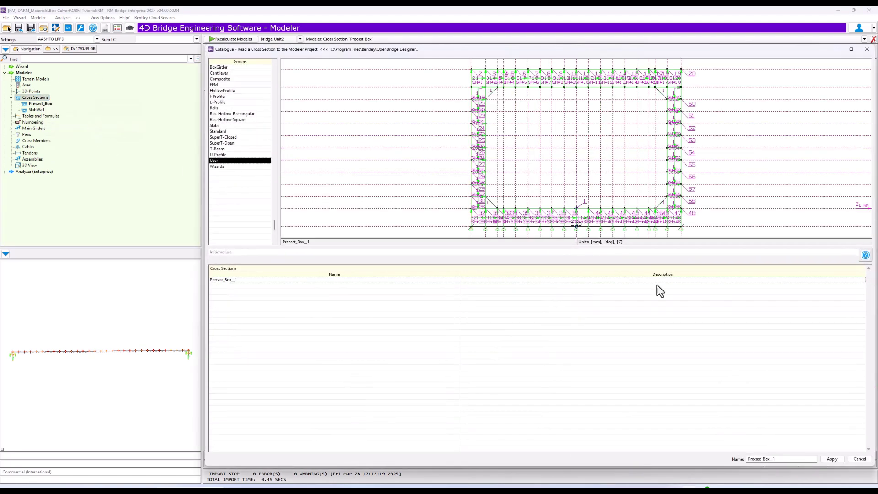
{"action": "left_click", "coordinate": [832, 459]}
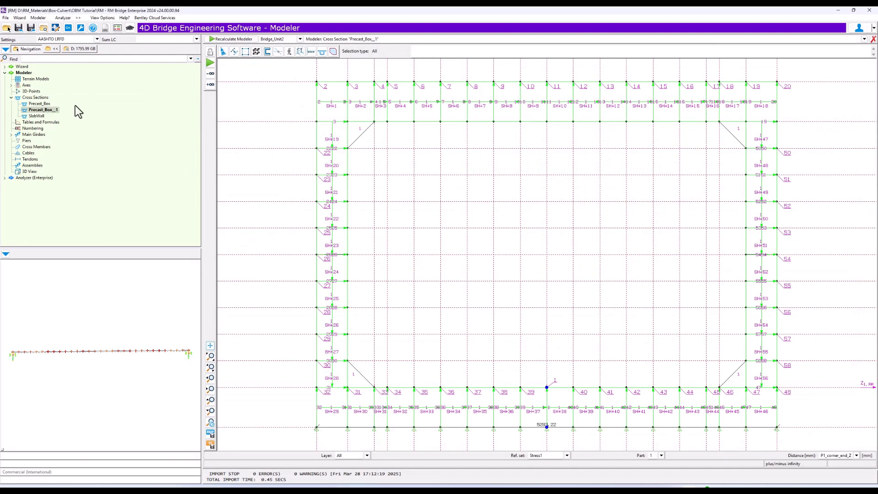
- Assign Precast_Box__1 as the cross section before and after all points of the Deck segment
{"action": "double_click", "coordinate": [29, 135]}
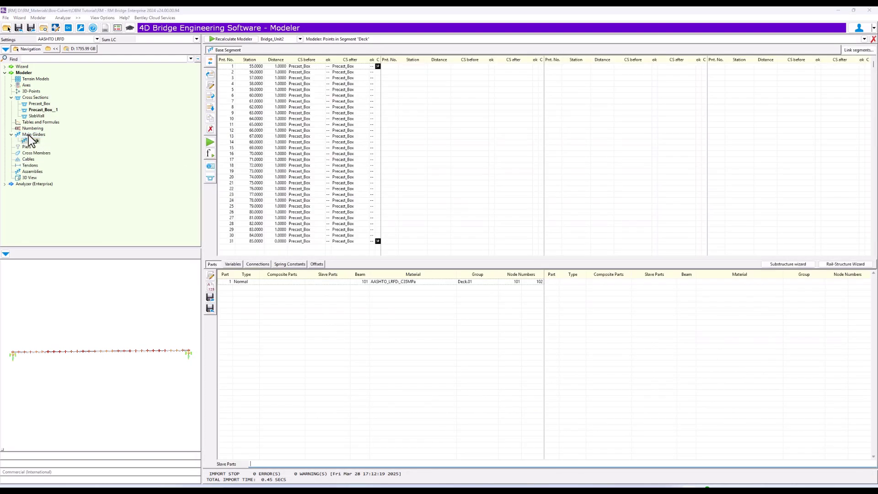
{"action": "left_click", "coordinate": [210, 86]}
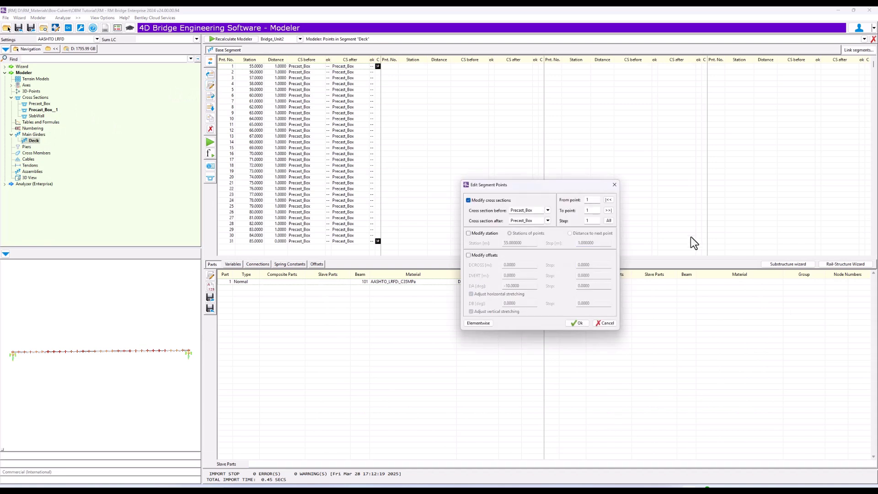
{"action": "left_click", "coordinate": [547, 210]}
{"action": "left_click", "coordinate": [542, 227]}
{"action": "left_click", "coordinate": [548, 221]}
{"action": "left_click", "coordinate": [542, 237]}
{"action": "left_click", "coordinate": [578, 323]}
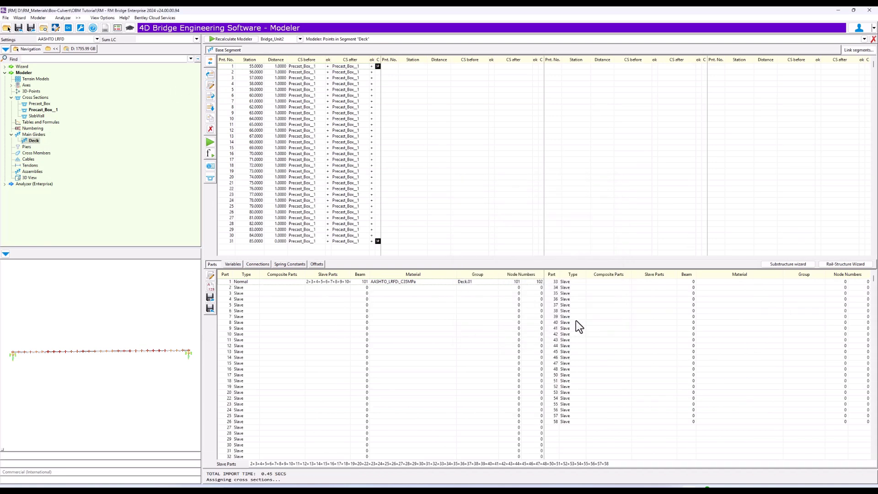
- Number the nodes of the deck's slave part 2 from 201 with a step of 1
{"action": "left_click", "coordinate": [241, 288]}
{"action": "left_click", "coordinate": [210, 275]}
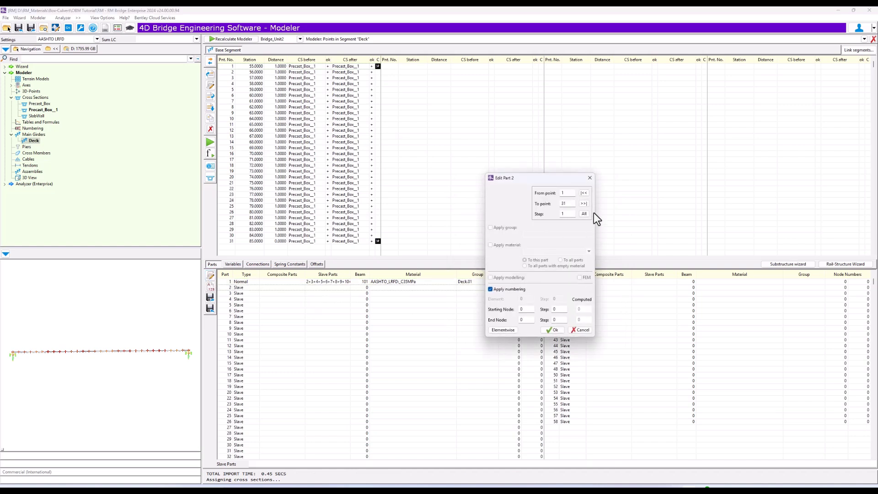
{"action": "type", "text": "201"}
{"action": "key", "text": "Tab"}
{"action": "type", "text": "1"}
{"action": "left_click", "coordinate": [554, 330]}
- Number the nodes of the deck's slave part 3 starting from 301
{"action": "left_click", "coordinate": [262, 293]}
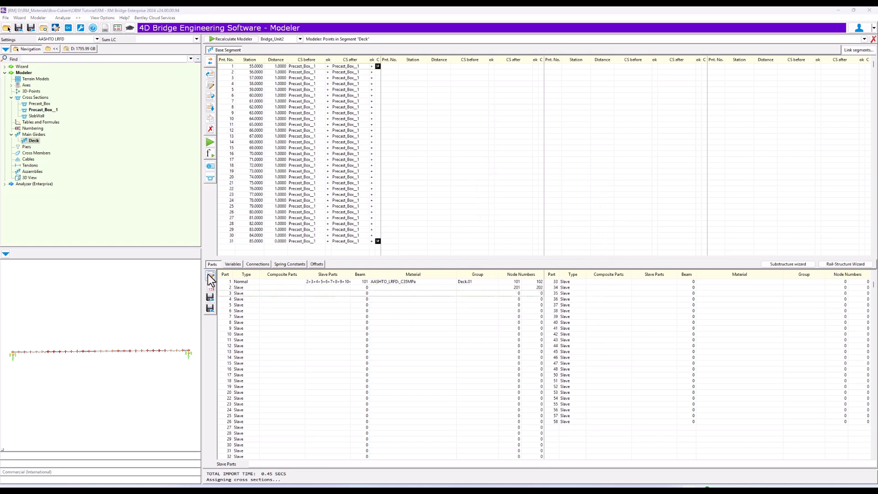
{"action": "left_click", "coordinate": [210, 275]}
{"action": "double_click", "coordinate": [523, 309]}
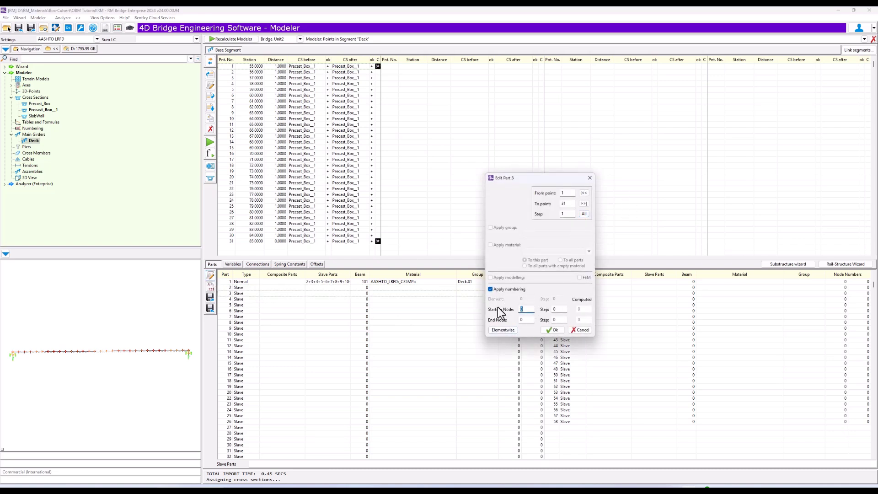
{"action": "left_click", "coordinate": [552, 330]}
- Number the nodes of the deck's slave part 4 starting from 401
{"action": "left_click", "coordinate": [223, 299]}
{"action": "left_click", "coordinate": [210, 275]}
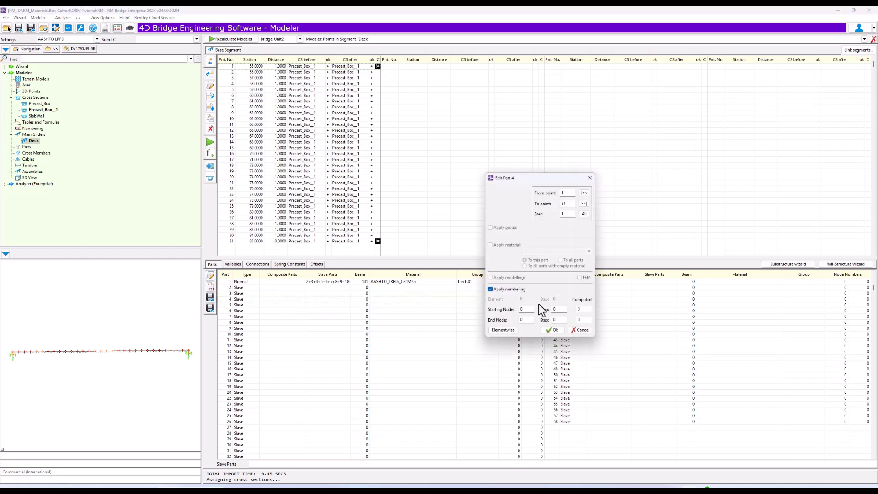
{"action": "double_click", "coordinate": [526, 310]}
{"action": "type", "text": "401"}
{"action": "left_click", "coordinate": [553, 330]}
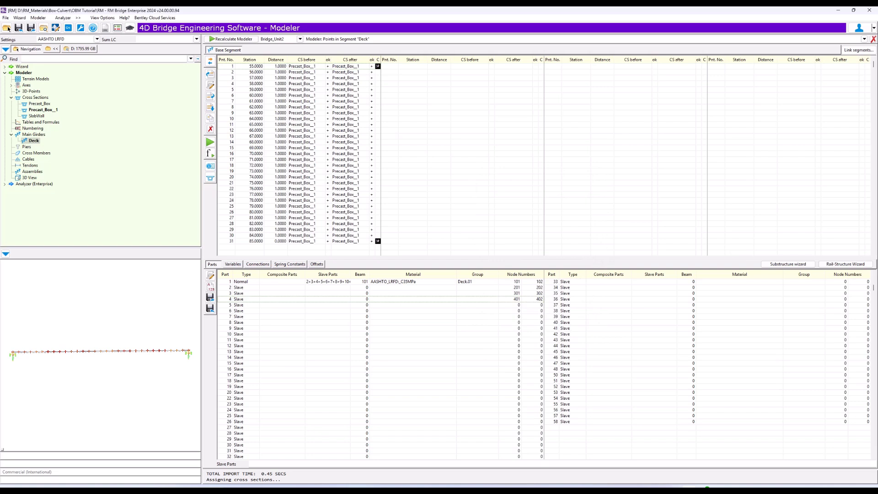
- Delete all spring connections at the first and last points of the Deck segment
{"action": "left_click", "coordinate": [258, 265]}
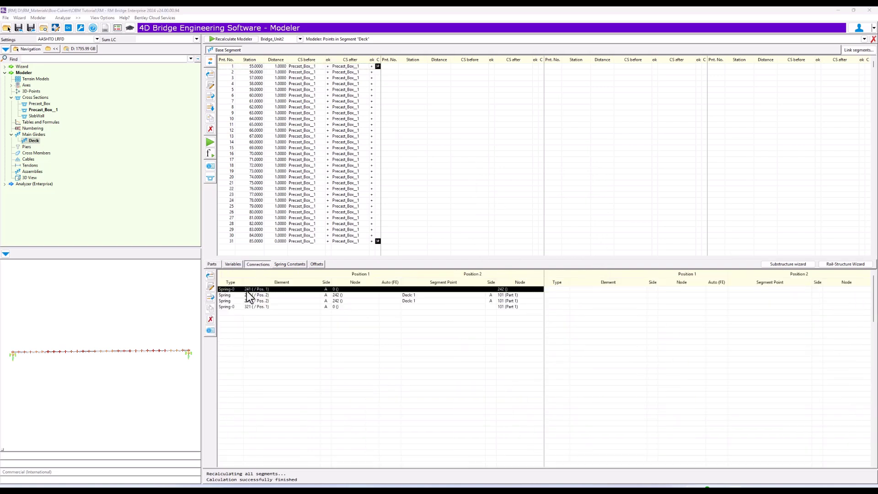
{"action": "left_click", "coordinate": [210, 319]}
{"action": "left_click", "coordinate": [541, 391]}
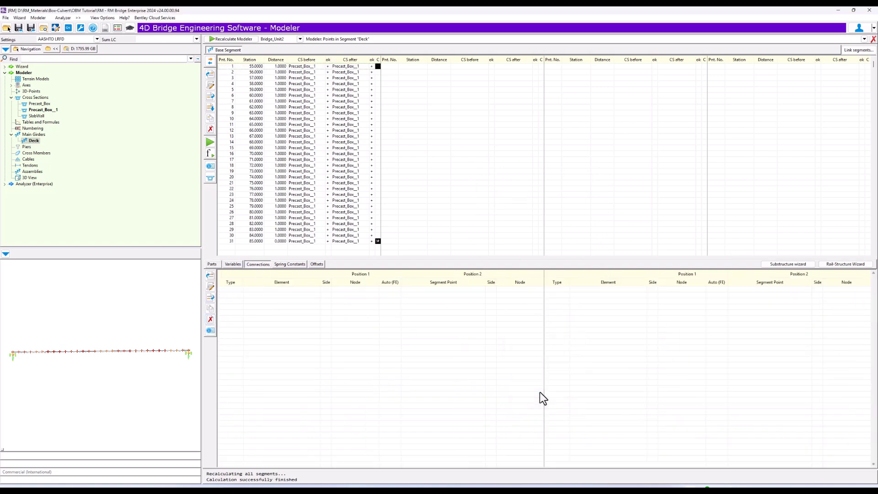
{"action": "left_click", "coordinate": [211, 319]}
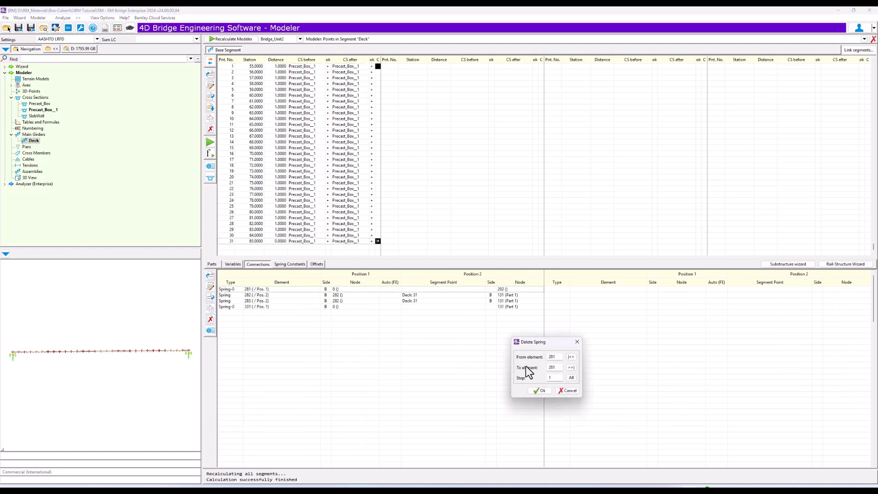
{"action": "left_click", "coordinate": [540, 391]}
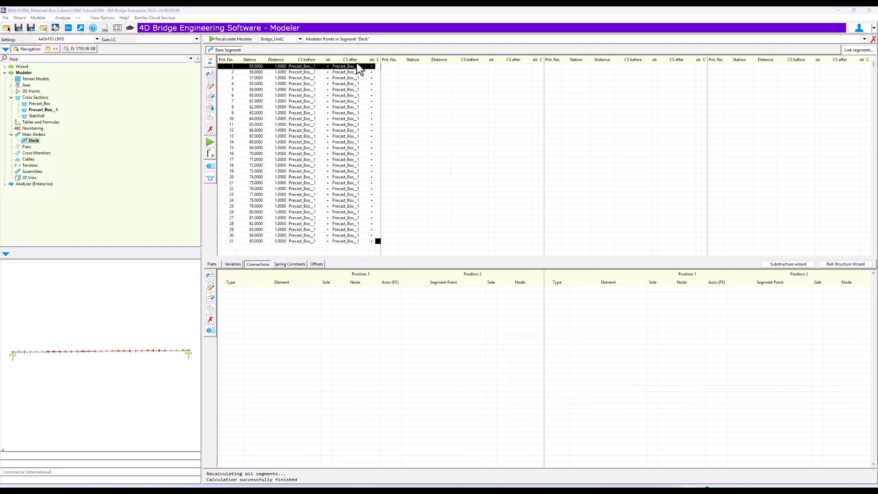
- Begin a Spring-0 connection to earth at deck segment point 1 with element number 50101, automatically connected to the closest FE node
{"action": "left_click", "coordinate": [210, 297]}
{"action": "left_click", "coordinate": [237, 308]}
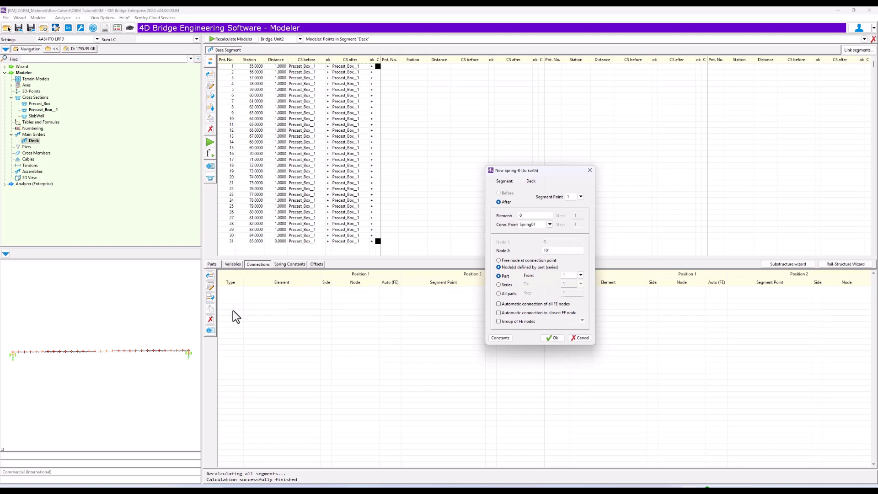
{"action": "left_click", "coordinate": [547, 224]}
{"action": "left_click", "coordinate": [545, 229]}
{"action": "double_click", "coordinate": [521, 216]}
{"action": "type", "text": "50101"}
- Set the spring constants CY and CZ to 100 kN/m and CMX, CMY and CMZ to 0, and create the Spring01 connection
{"action": "left_click", "coordinate": [500, 337]}
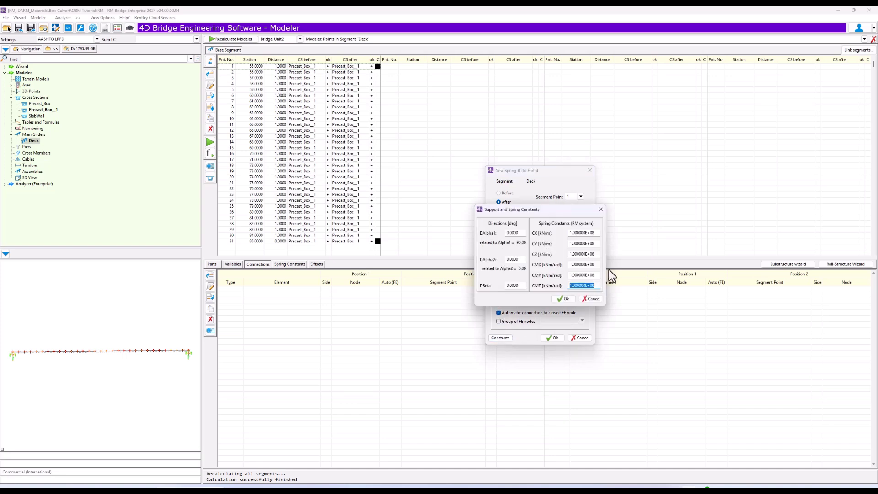
{"action": "type", "text": "0"}
{"action": "double_click", "coordinate": [583, 275]}
{"action": "type", "text": "0"}
{"action": "double_click", "coordinate": [581, 265]}
{"action": "type", "text": "0"}
{"action": "double_click", "coordinate": [593, 244]}
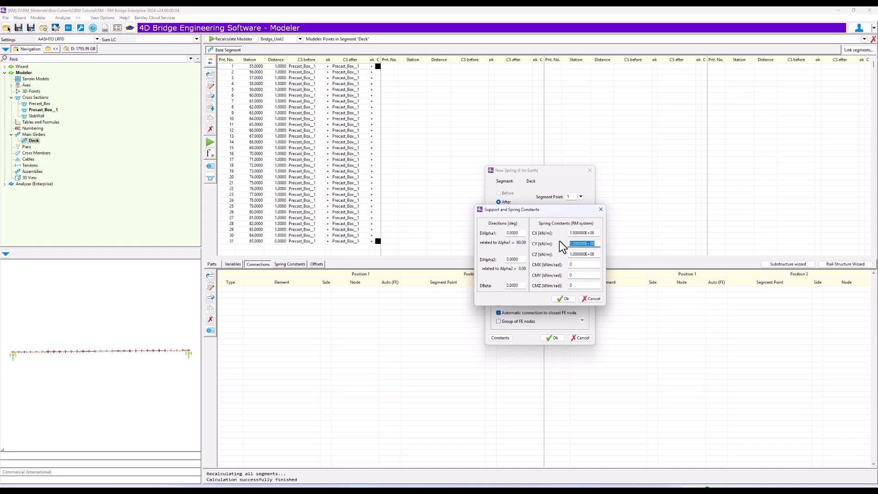
{"action": "type", "text": "100"}
{"action": "double_click", "coordinate": [593, 254]}
{"action": "type", "text": "100"}
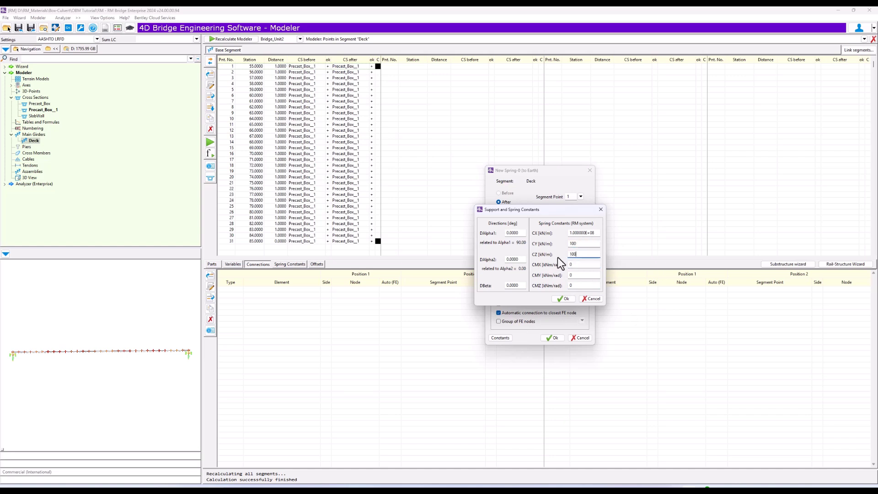
{"action": "left_click", "coordinate": [564, 299]}
{"action": "left_click", "coordinate": [552, 338]}
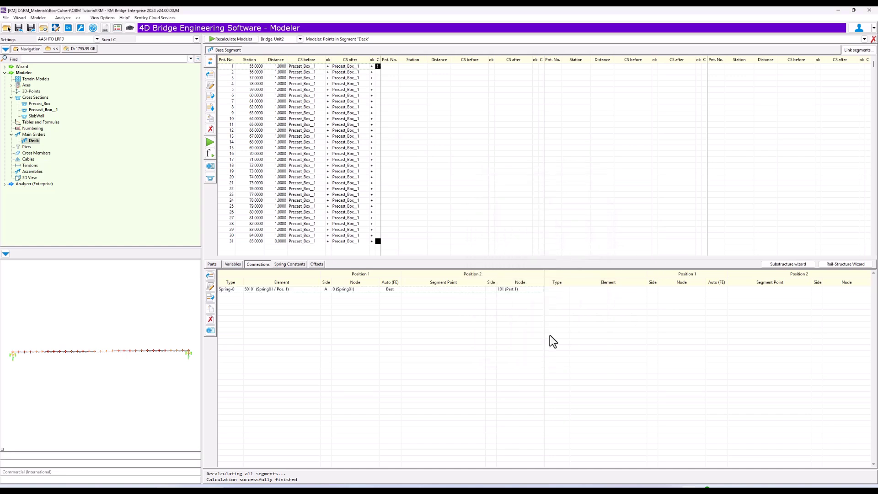
- Copy the Spring01 connection to deck points 2 through 31 in steps of 1, starting at element 50102, and check the last point
{"action": "left_click", "coordinate": [273, 290]}
{"action": "left_click", "coordinate": [210, 308]}
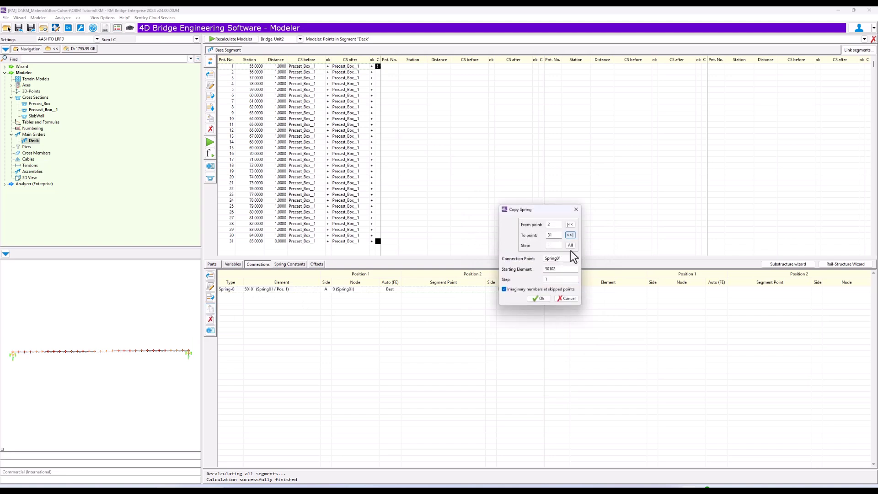
{"action": "left_click", "coordinate": [538, 298]}
{"action": "left_click", "coordinate": [323, 241]}
{"action": "left_click", "coordinate": [265, 289]}
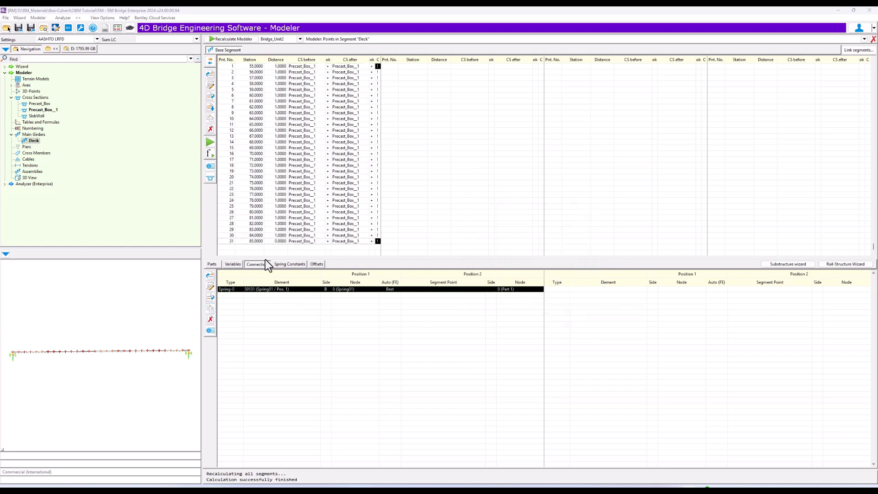
- Begin a Spring-0 connection to earth at deck point 1 with element number 50201 and connection point Spring02, automatically connected to the closest FE node
{"action": "left_click", "coordinate": [323, 67]}
{"action": "left_click", "coordinate": [254, 289]}
{"action": "left_click", "coordinate": [210, 297]}
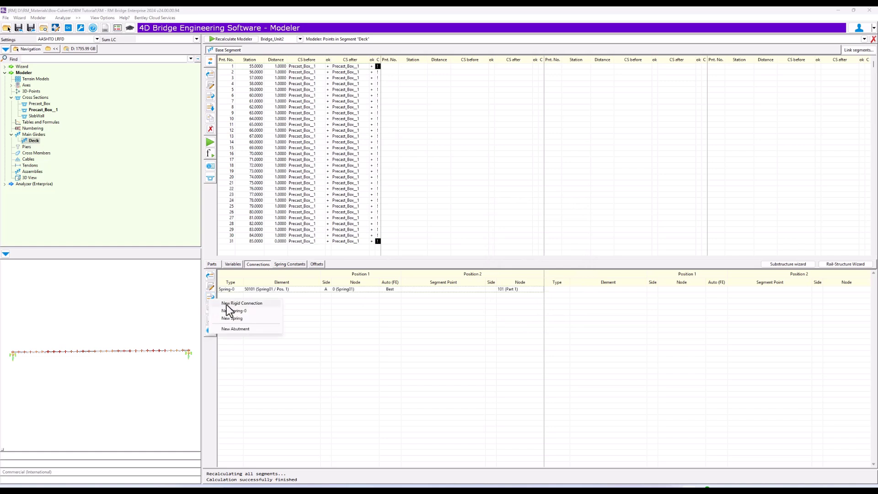
{"action": "left_click", "coordinate": [238, 314]}
{"action": "double_click", "coordinate": [530, 216]}
{"action": "type", "text": "502"}
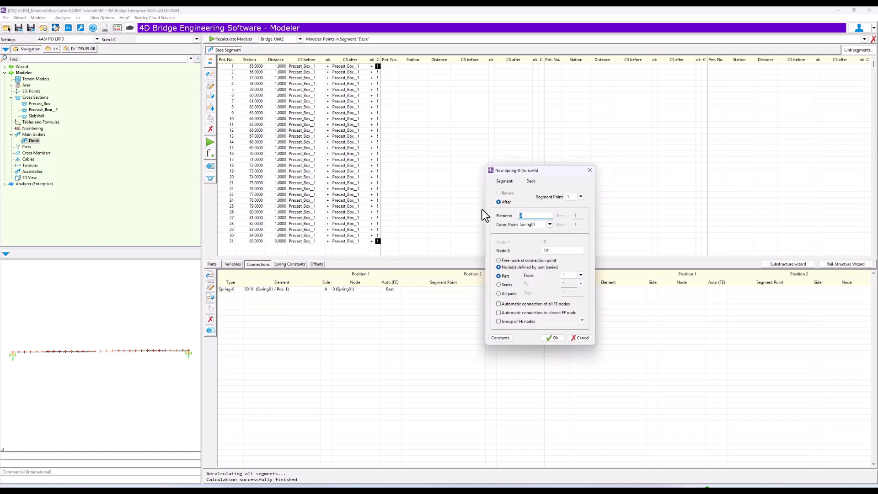
{"action": "type", "text": "01"}
{"action": "left_click", "coordinate": [550, 224]}
{"action": "left_click", "coordinate": [522, 237]}
- Define the support and spring constants for the Spring02 connection and create it
{"action": "left_click", "coordinate": [499, 337]}
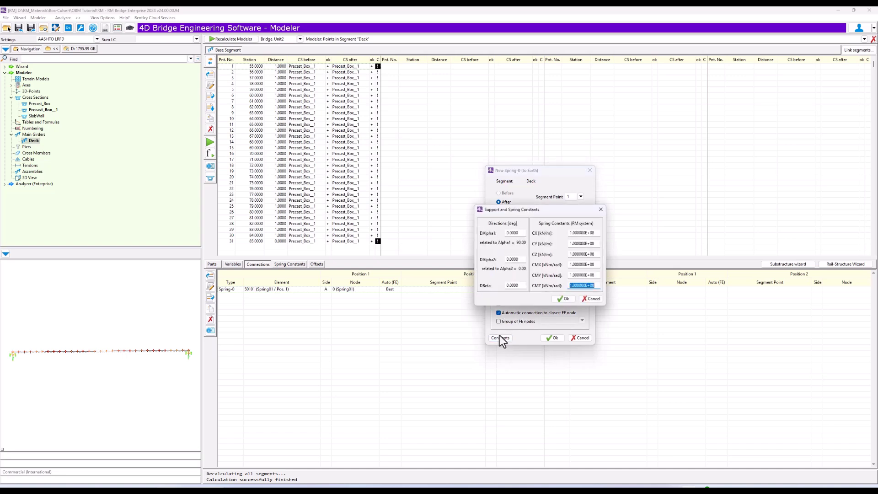
{"action": "left_click_drag", "start_coordinate": [597, 264], "coordinate": [562, 259]}
{"action": "left_click", "coordinate": [563, 298]}
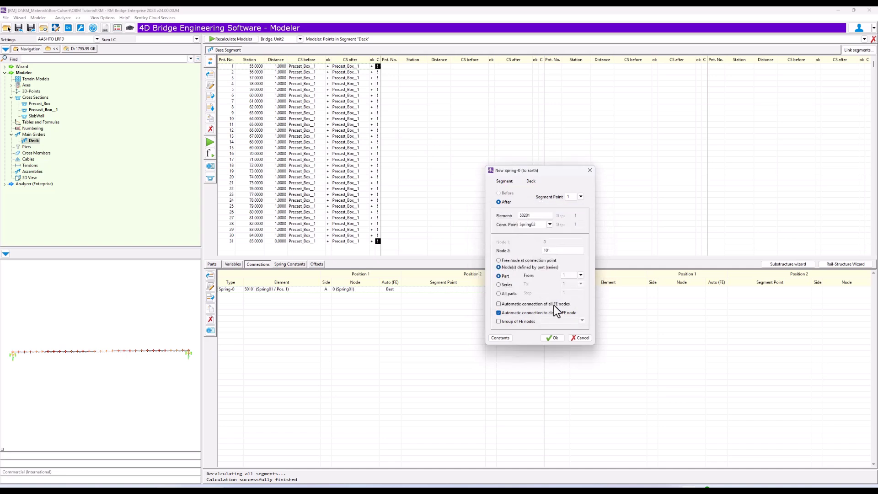
{"action": "key", "text": "Return"}
- Copy the Spring02 connection at deck point 1 to the remaining points up to the segment's end
{"action": "left_click", "coordinate": [236, 295]}
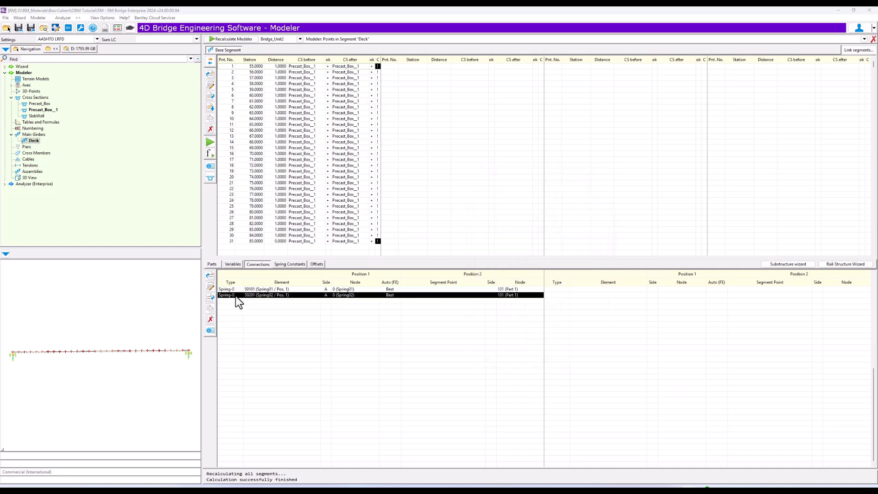
{"action": "left_click", "coordinate": [210, 309]}
{"action": "left_click", "coordinate": [570, 235]}
{"action": "left_click", "coordinate": [539, 299]}
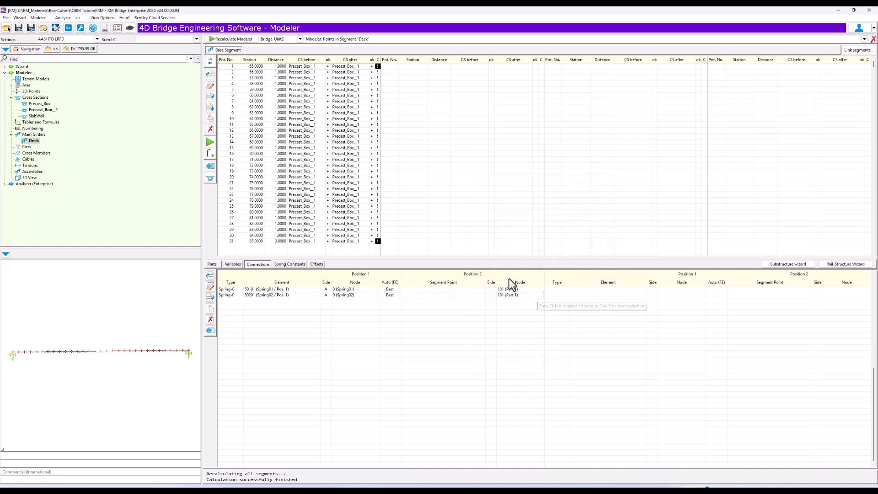
{"action": "left_click", "coordinate": [372, 72]}
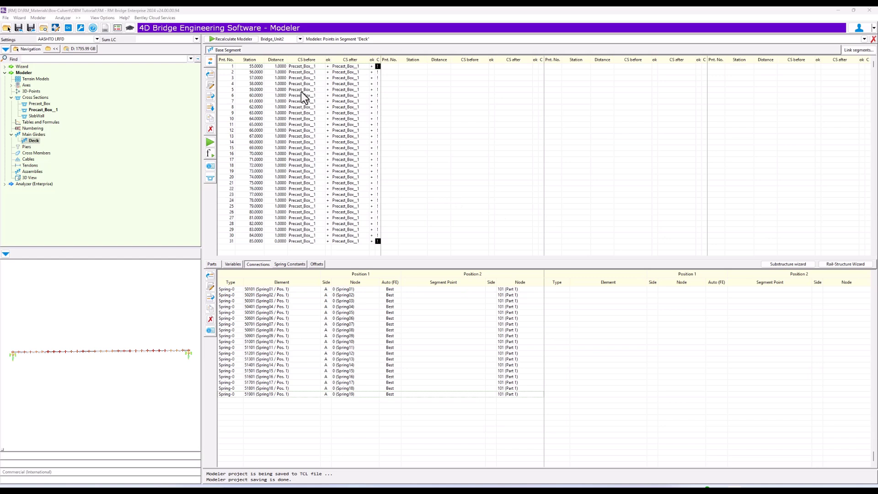
- Step through the Deck segment points from point 1 onward to check the Spring-0 connections at each
{"action": "left_click", "coordinate": [259, 67]}
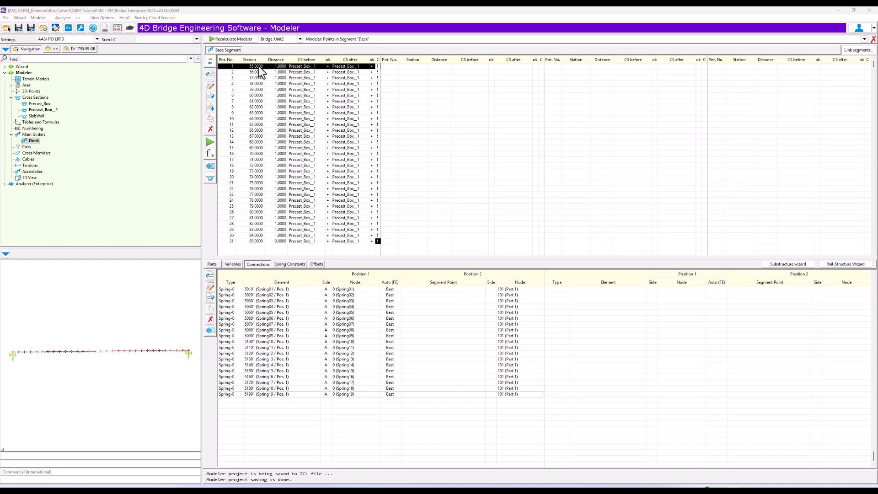
{"action": "key", "text": "Down"}
{"action": "key", "text": "Down"}
{"action": "key", "text": "Down"}
{"action": "key", "text": "Down"}
{"action": "key", "text": "Down"}
{"action": "key", "text": "Down"}
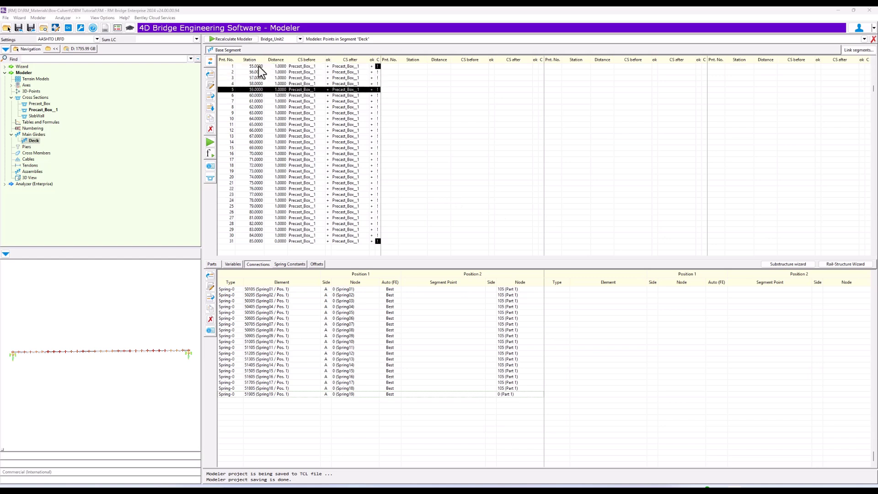
{"action": "key", "text": "Down"}
{"action": "key", "text": "Down"}
{"action": "key", "text": "Down"}
{"action": "key", "text": "Down"}
{"action": "key", "text": "Down"}
{"action": "key", "text": "Down"}
{"action": "key", "text": "Down"}
{"action": "key", "text": "Down"}
{"action": "key", "text": "Down"}
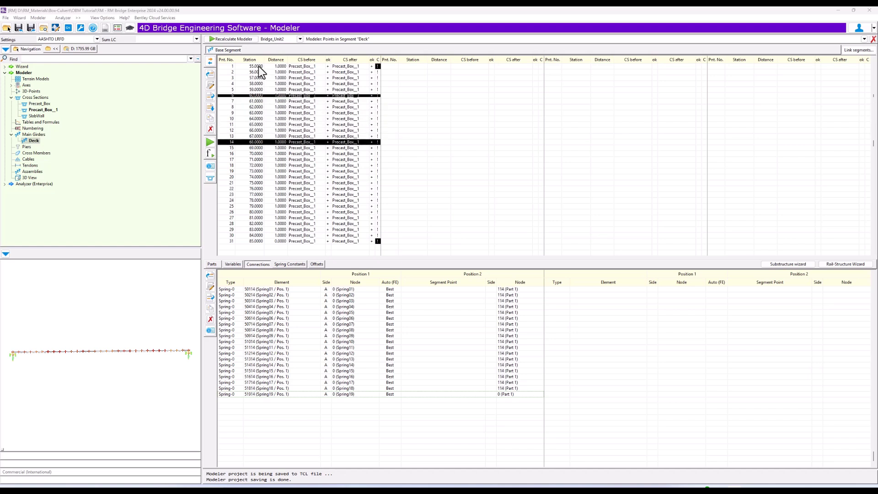
{"action": "key", "text": "Down"}
{"action": "key", "text": "Down"}
{"action": "key", "text": "Down"}
{"action": "key", "text": "Down"}
{"action": "key", "text": "Down"}
{"action": "key", "text": "Down"}
{"action": "key", "text": "Down"}
{"action": "key", "text": "Down"}
{"action": "key", "text": "Down"}
{"action": "key", "text": "Down"}
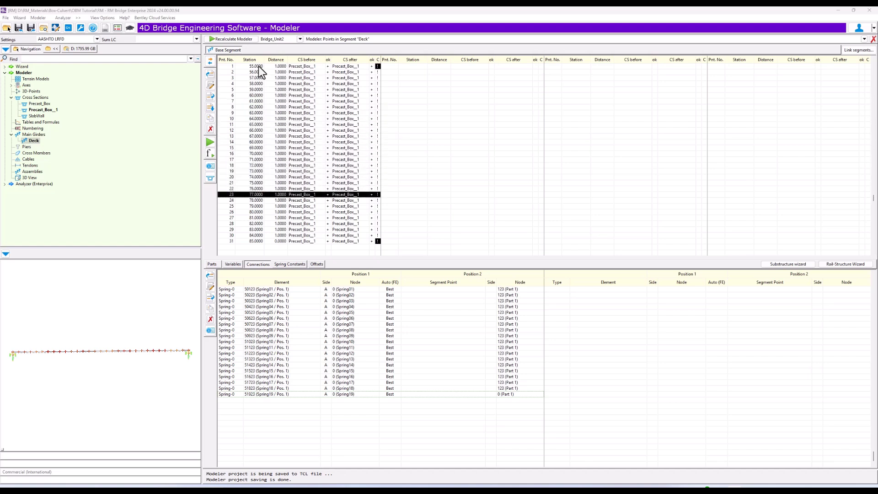
{"action": "key", "text": "Down"}
{"action": "key", "text": "Down"}
{"action": "key", "text": "Down"}
{"action": "key", "text": "Down"}
{"action": "key", "text": "Down"}
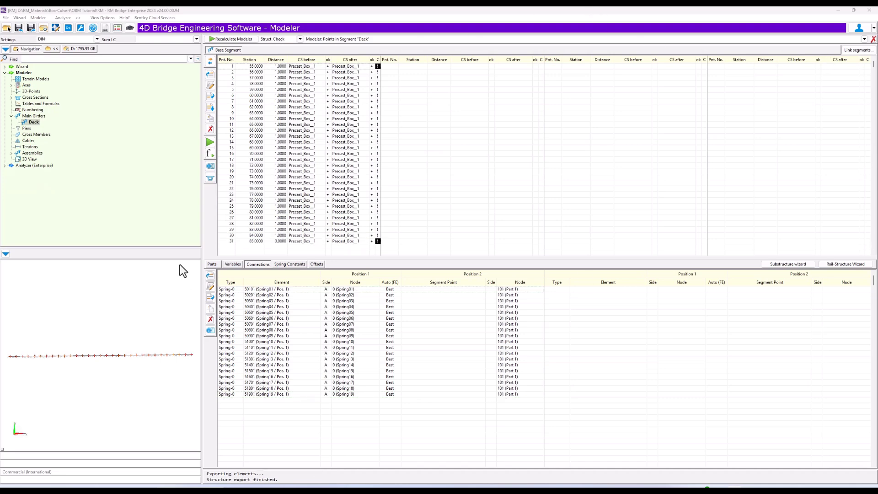
- Apply group Deck.01, material AASHTO_LRFD:_C35MPa, the numbering and FEM modelling to deck part 1 at points 1 to 31
{"action": "left_click", "coordinate": [212, 264]}
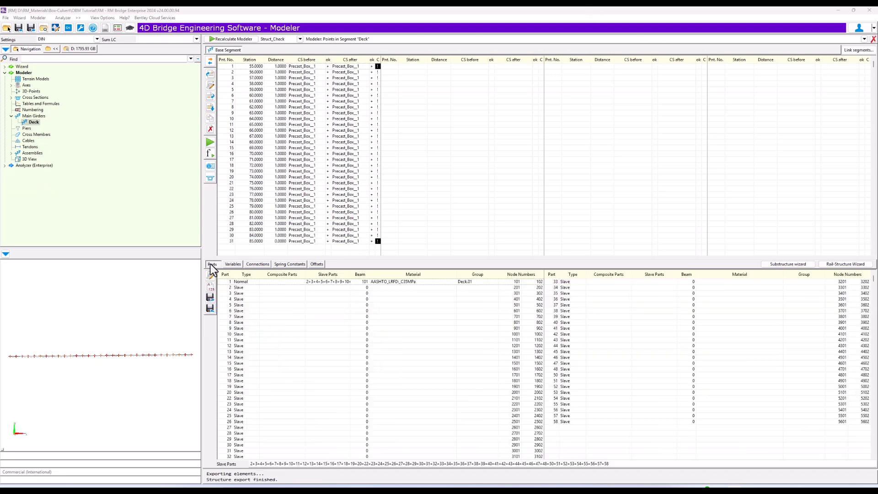
{"action": "double_click", "coordinate": [239, 283]}
{"action": "left_click", "coordinate": [584, 214]}
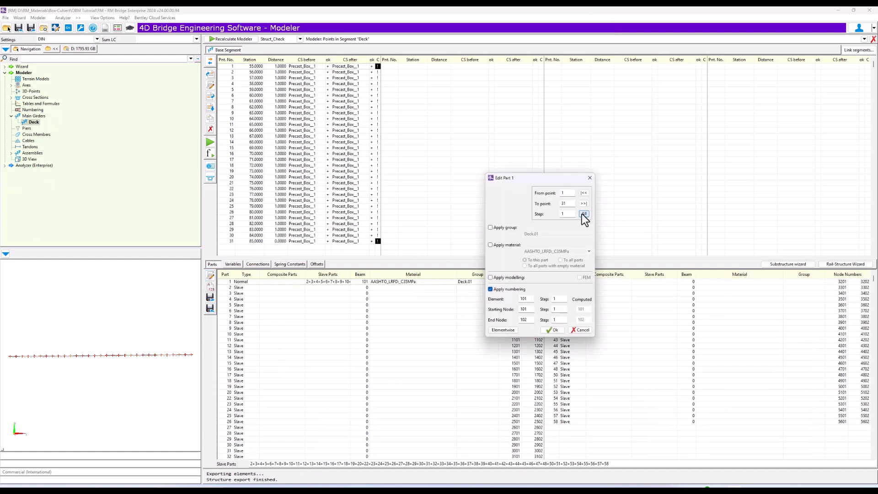
{"action": "left_click", "coordinate": [491, 228]}
{"action": "left_click", "coordinate": [491, 245]}
{"action": "left_click", "coordinate": [490, 278]}
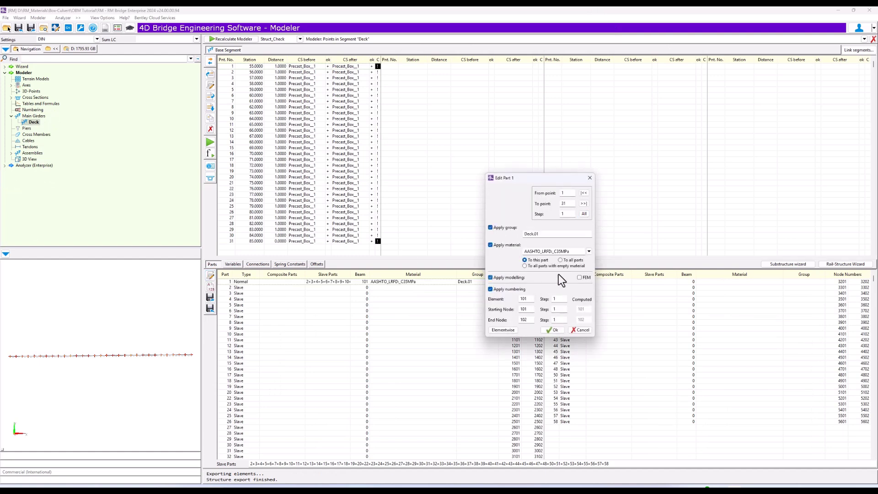
{"action": "left_click", "coordinate": [580, 277]}
{"action": "left_click", "coordinate": [552, 330]}
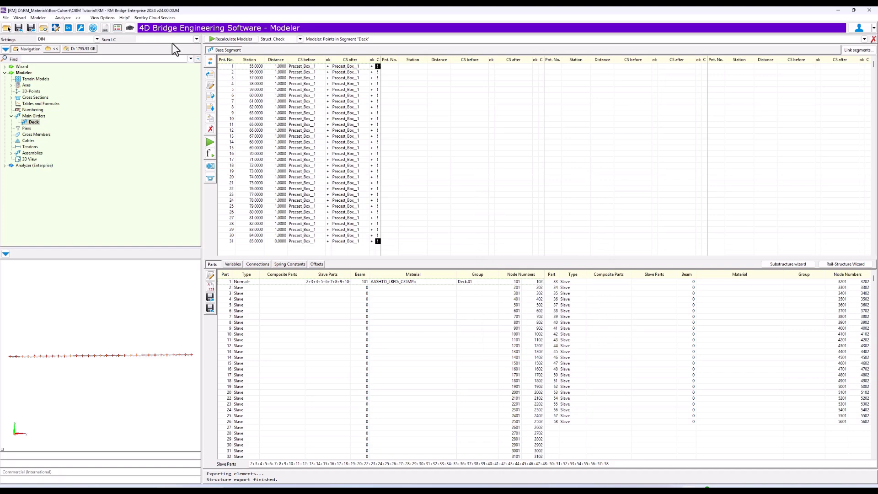
- Recalculate the Modeler with the Struct_Check self-weight and modal analysis schedule (10 natural modes), and run the Analyzer calculation
{"action": "left_click", "coordinate": [235, 40]}
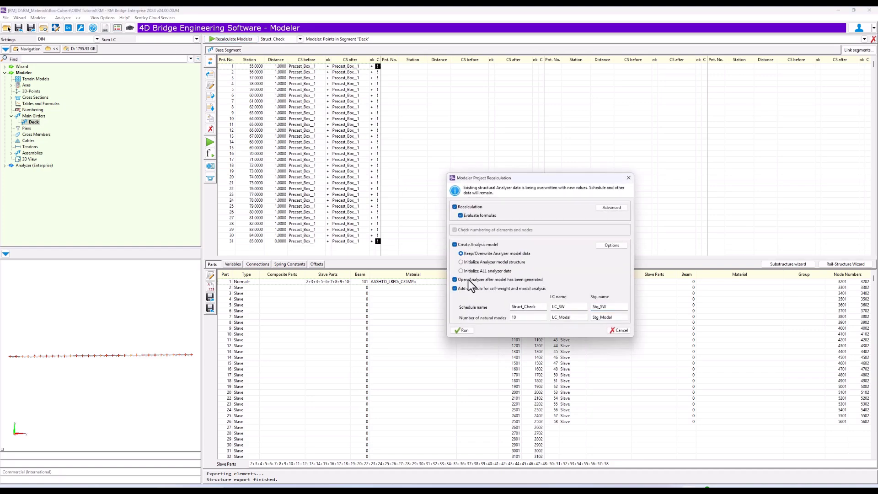
{"action": "left_click", "coordinate": [462, 330]}
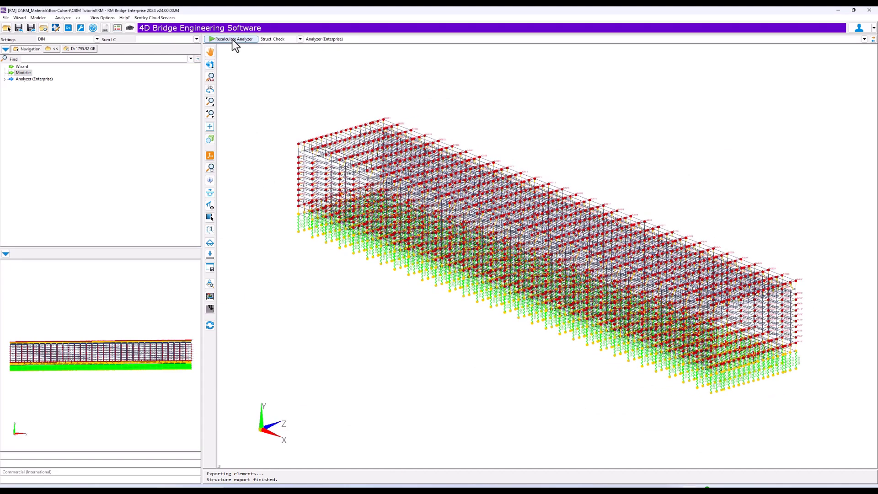
{"action": "left_click", "coordinate": [233, 40]}
{"action": "left_click", "coordinate": [383, 332]}
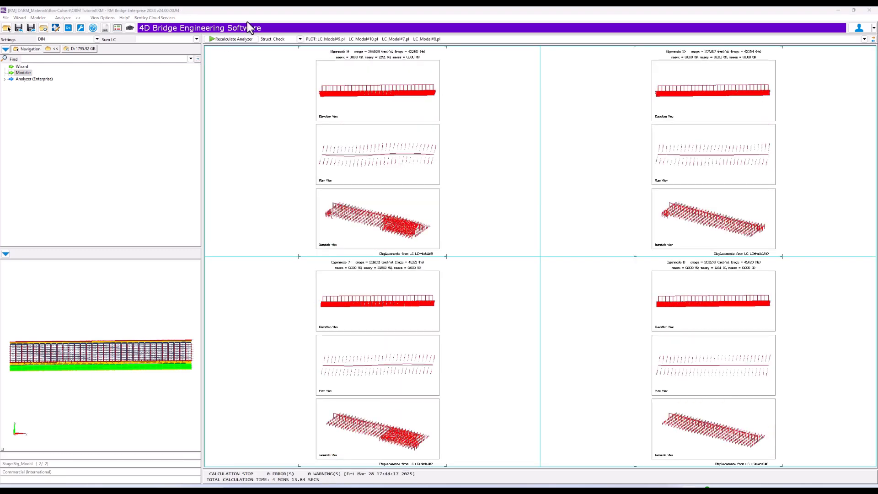
{"action": "left_click", "coordinate": [873, 40]}
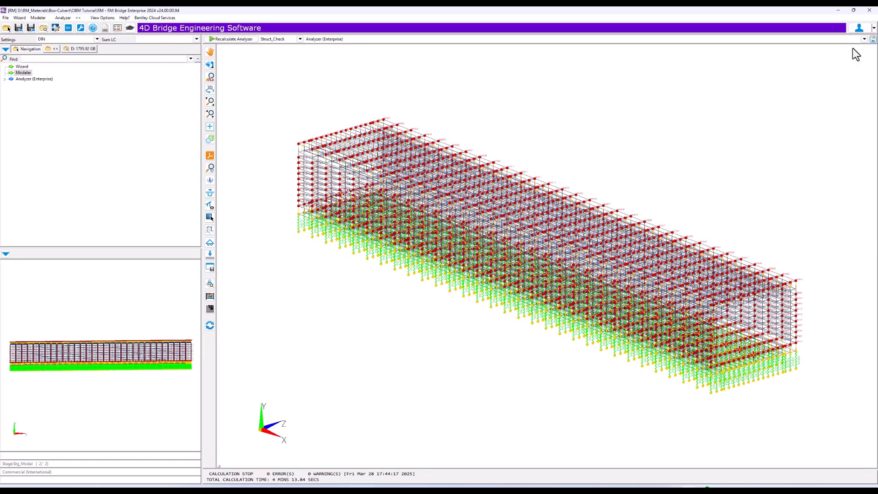
- Display load case LC_SW results as colored faces on the model, showing total displacement and the Vy component
{"action": "left_click", "coordinate": [210, 284]}
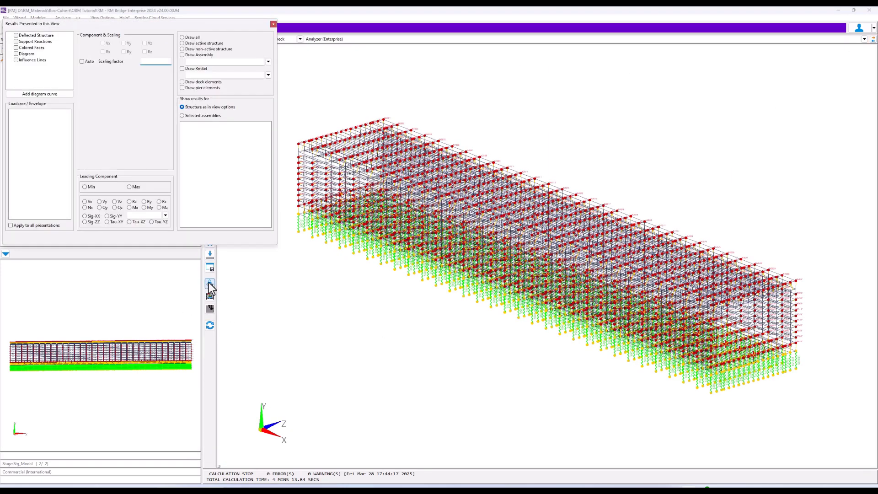
{"action": "left_click_drag", "start_coordinate": [78, 26], "coordinate": [84, 248]}
{"action": "left_click", "coordinate": [24, 271]}
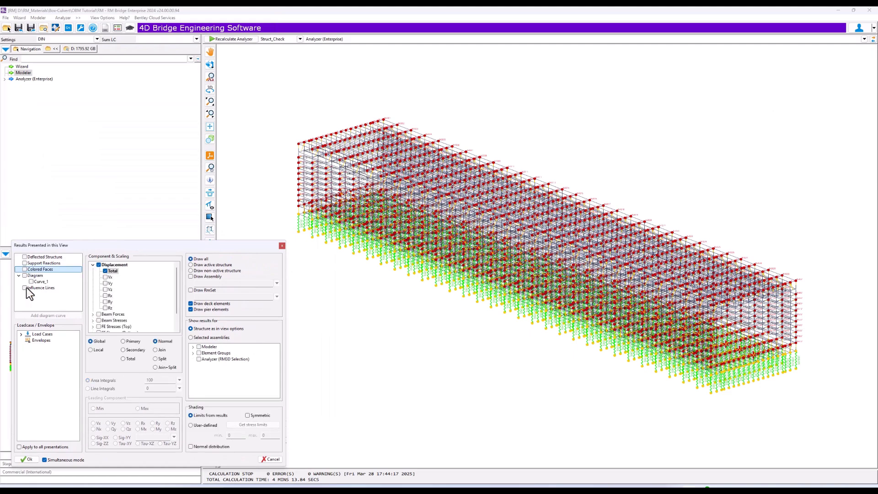
{"action": "left_click", "coordinate": [24, 269]}
{"action": "left_click", "coordinate": [21, 334]}
{"action": "left_click", "coordinate": [51, 347]}
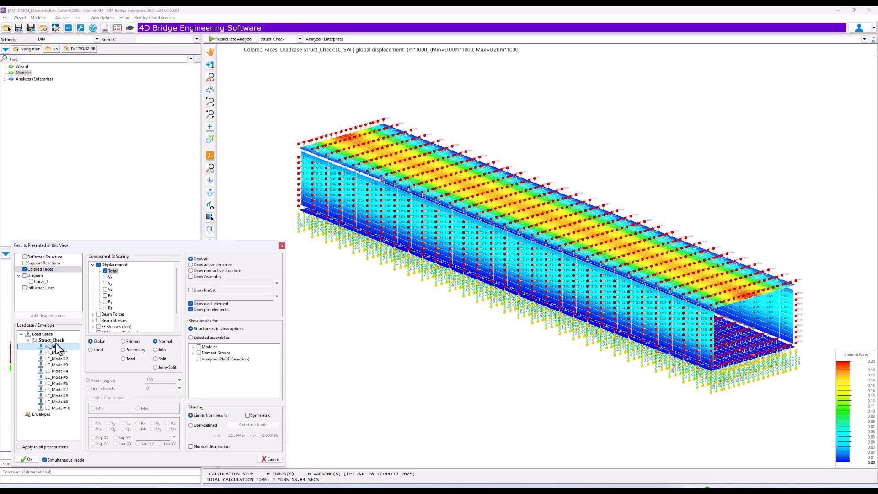
{"action": "left_click", "coordinate": [106, 284]}
- Review the shell forces Myy, Mxx and Nxx of LC_SW as colored faces, keeping Myy as the displayed component
{"action": "scroll", "coordinate": [171, 299], "scroll_direction": "down", "scroll_amount": 2}
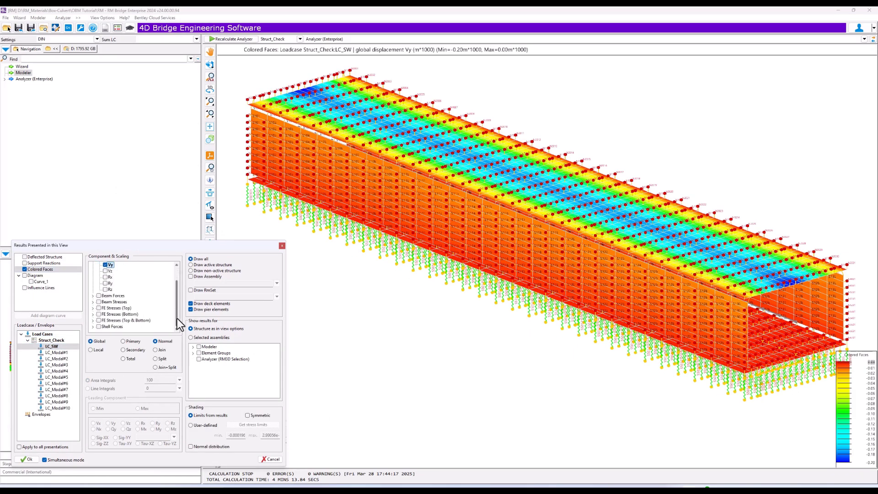
{"action": "left_click", "coordinate": [92, 325]}
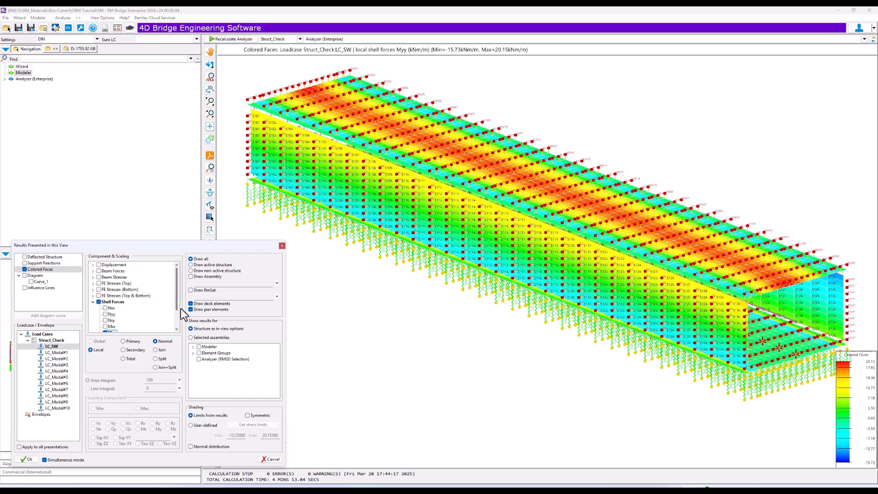
{"action": "scroll", "coordinate": [174, 297], "scroll_direction": "down", "scroll_amount": 2}
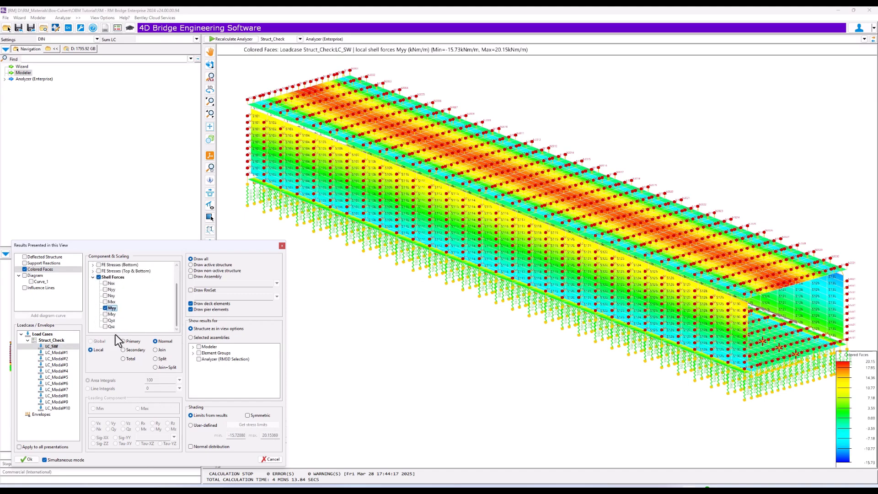
{"action": "left_click", "coordinate": [105, 302]}
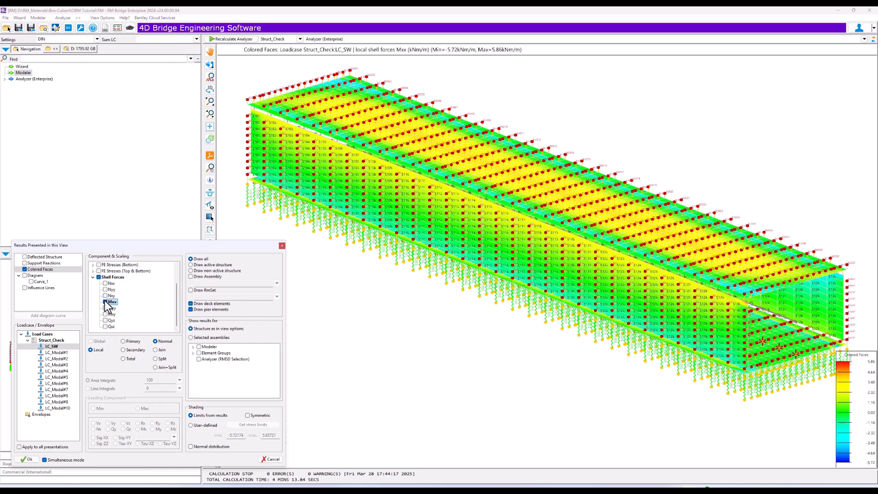
{"action": "left_click", "coordinate": [106, 284]}
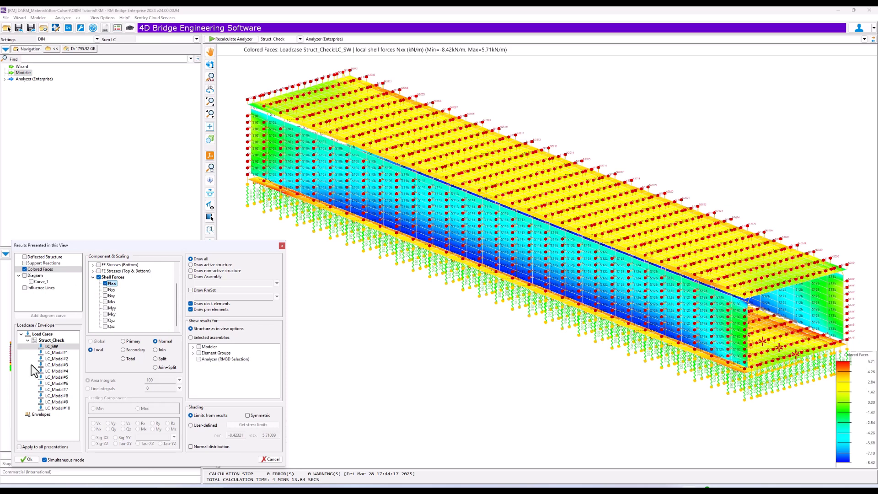
{"action": "left_click", "coordinate": [105, 308]}
{"action": "left_click", "coordinate": [25, 460]}
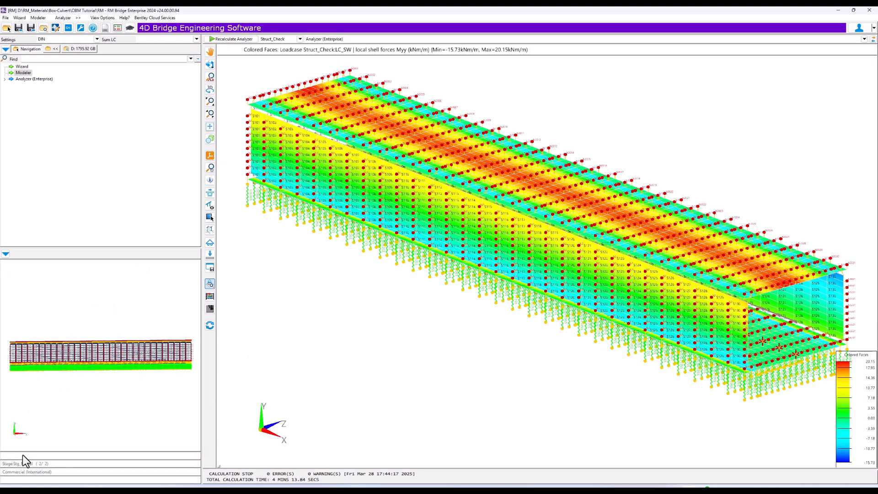
- Replace the colored faces with the global support reactions of LC_SW, examine all force and moment components, and clear the display
{"action": "left_click", "coordinate": [210, 325]}
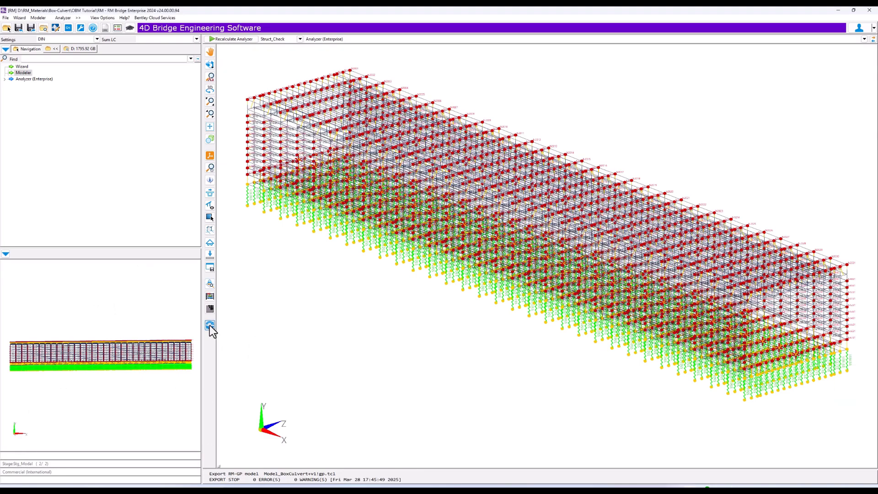
{"action": "left_click", "coordinate": [210, 283]}
{"action": "left_click_drag", "start_coordinate": [54, 24], "coordinate": [62, 223]}
{"action": "left_click", "coordinate": [23, 241]}
{"action": "left_click_drag", "start_coordinate": [348, 250], "coordinate": [544, 241]}
{"action": "left_click_drag", "start_coordinate": [623, 373], "coordinate": [671, 405]}
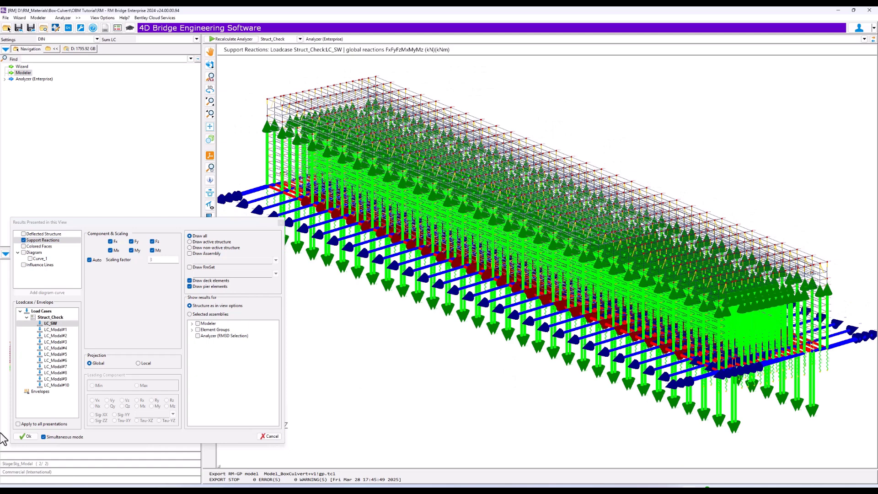
{"action": "left_click", "coordinate": [24, 437]}
{"action": "left_click", "coordinate": [210, 325]}
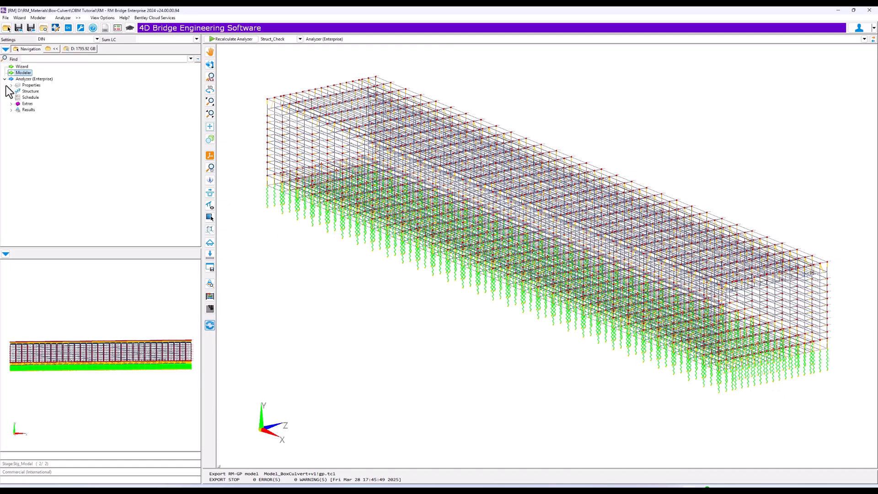
- In the Analyzer's element cross sections, change spring elements 50101 to 51931, step 1, to the Compression only spring type
{"action": "left_click", "coordinate": [11, 91]}
{"action": "left_click", "coordinate": [17, 104]}
{"action": "left_click", "coordinate": [40, 105]}
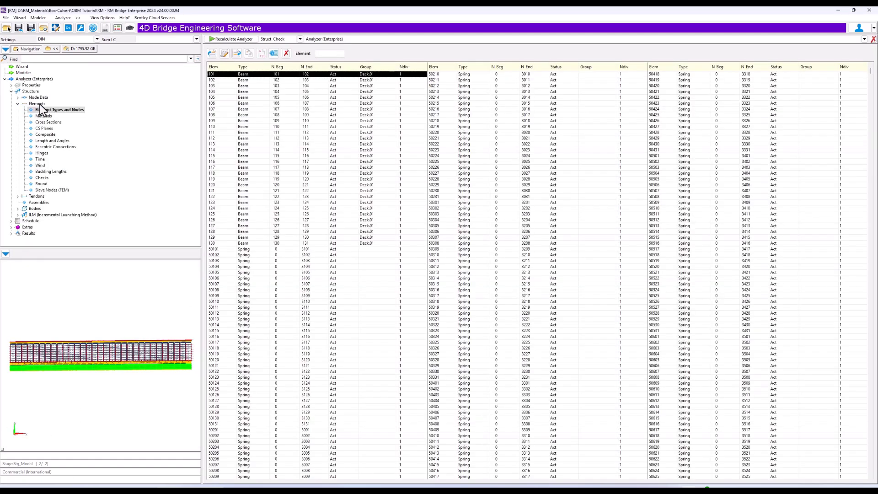
{"action": "left_click", "coordinate": [48, 122]}
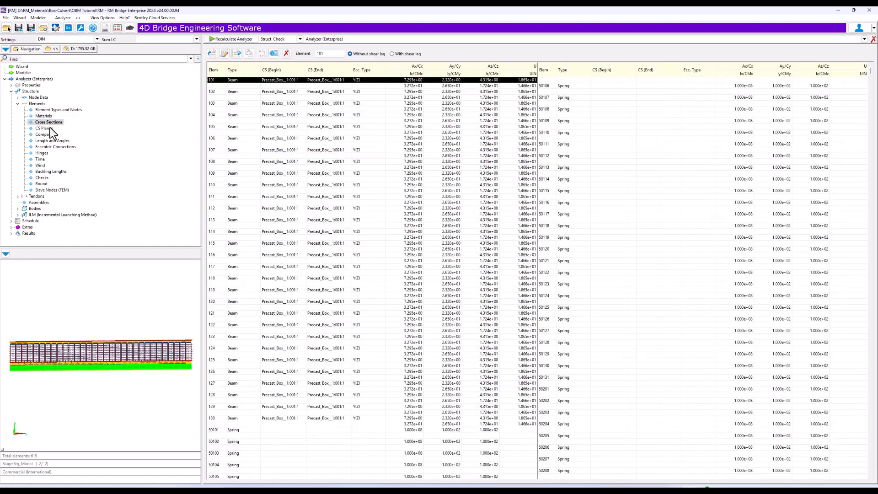
{"action": "left_click", "coordinate": [221, 430]}
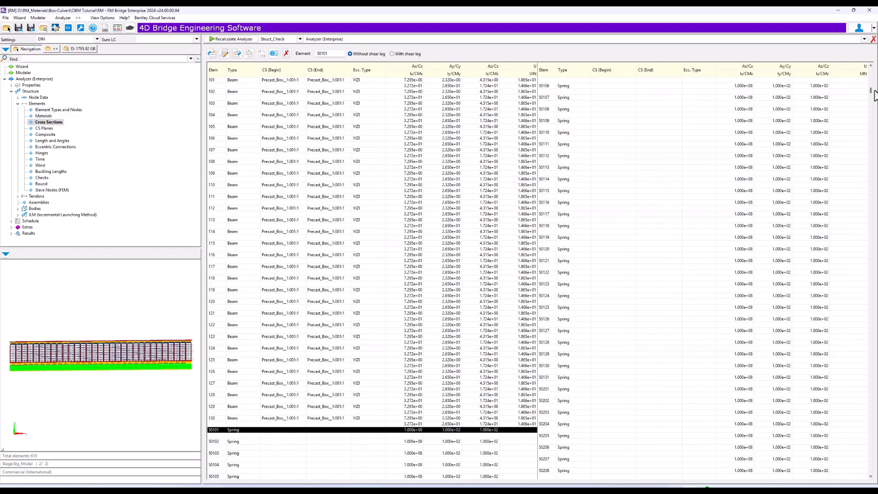
{"action": "left_click", "coordinate": [225, 54]}
{"action": "double_click", "coordinate": [459, 241]}
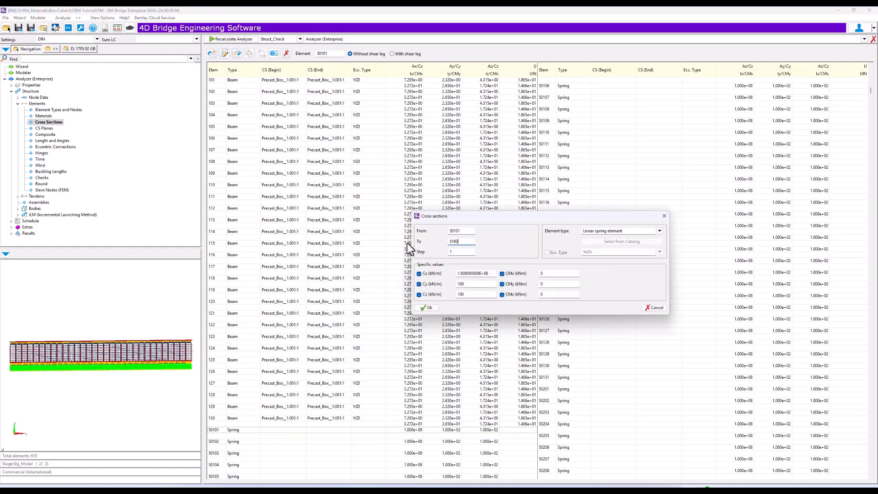
{"action": "left_click", "coordinate": [658, 230]}
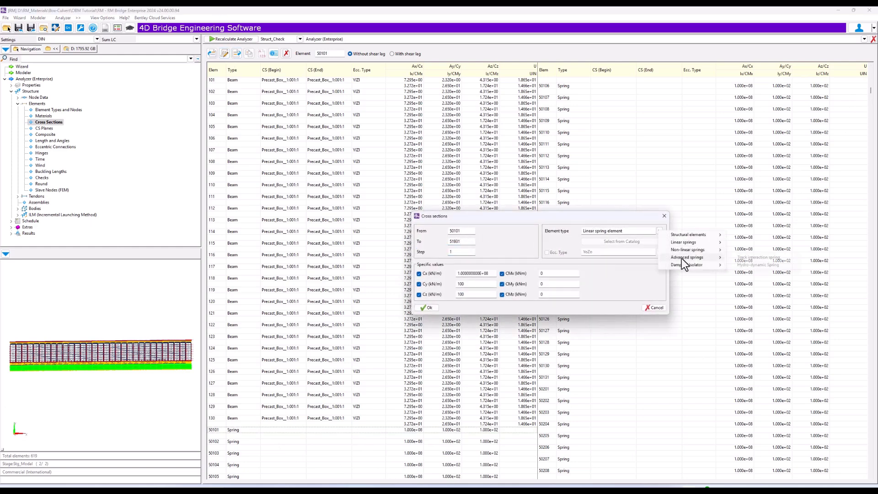
{"action": "mouse_move", "coordinate": [687, 249]}
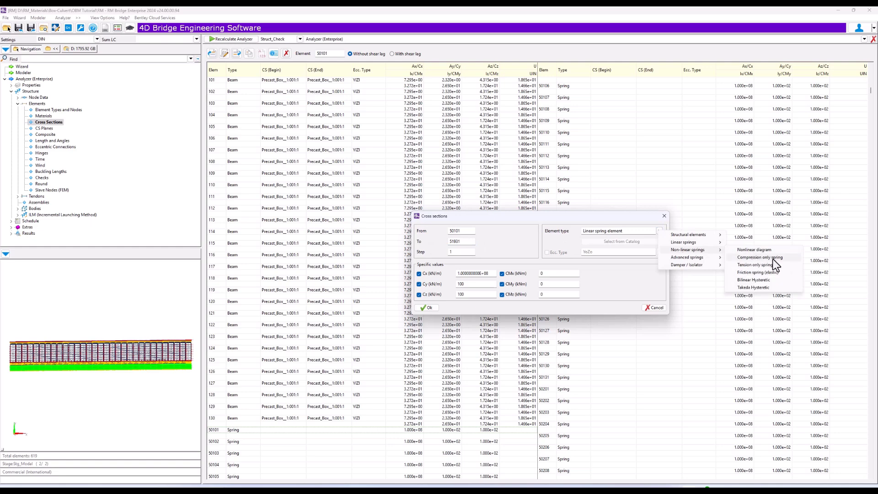
{"action": "left_click", "coordinate": [773, 259]}
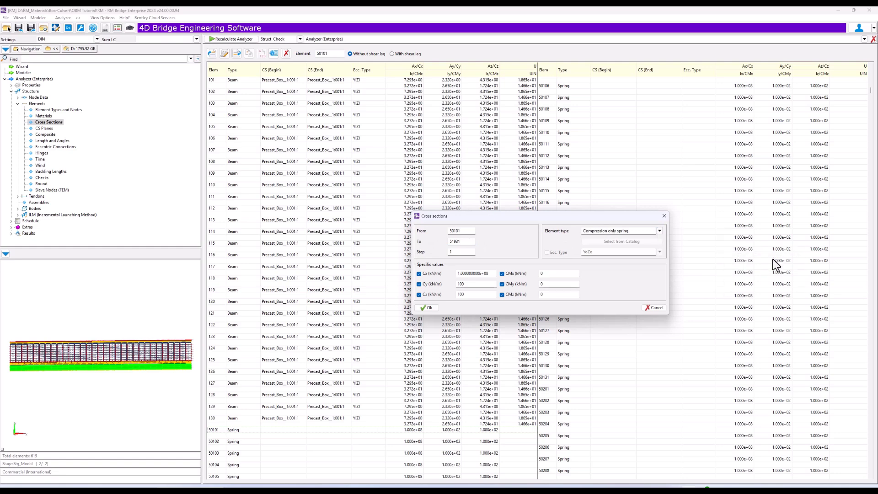
{"action": "left_click", "coordinate": [428, 308]}
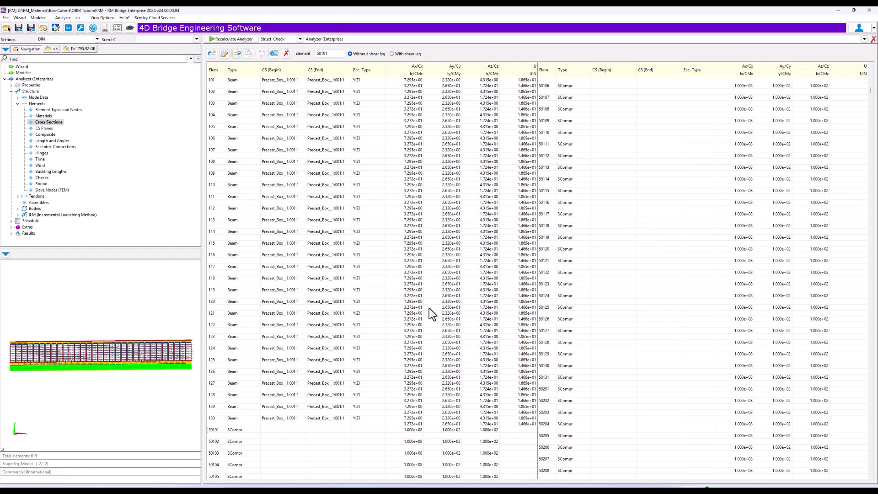
- Enable non-linear springs in the Struct_Check basic settings and recalculate all schedules
{"action": "left_click", "coordinate": [232, 40]}
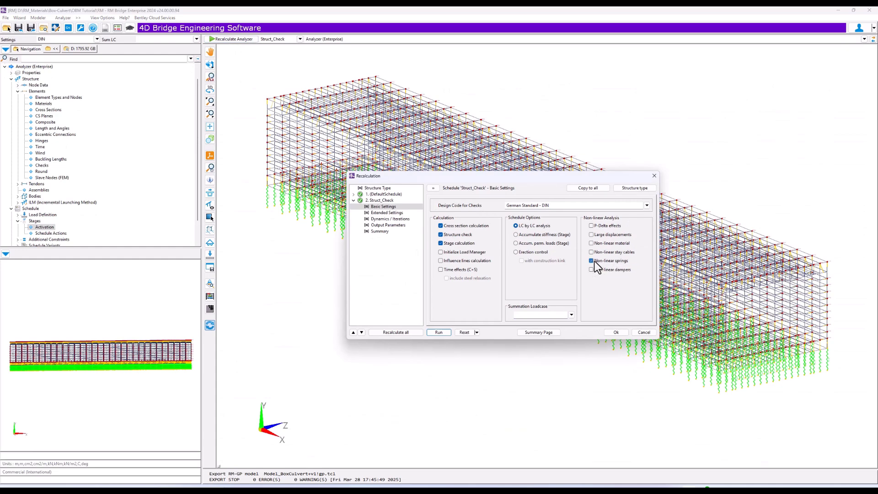
{"action": "left_click", "coordinate": [394, 332]}
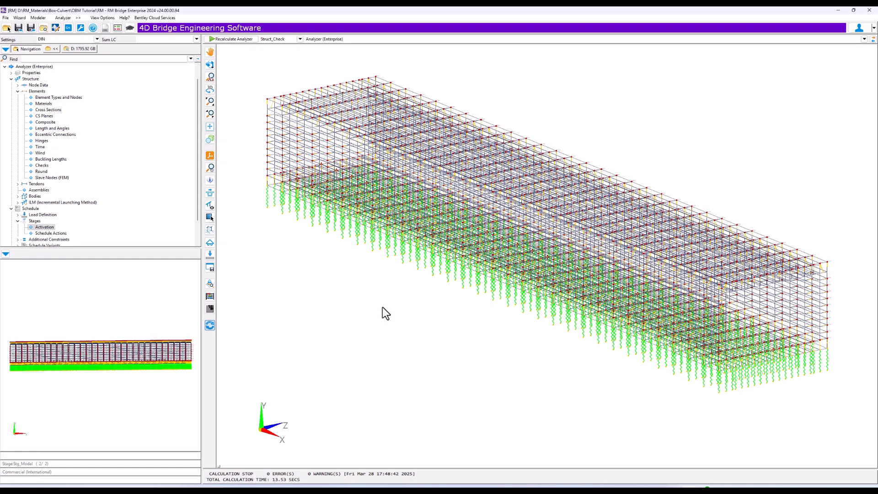
- Examine the recalculated global support reactions of LC_SW with the compression-only springs, and clear the display
{"action": "left_click", "coordinate": [210, 284]}
{"action": "left_click", "coordinate": [21, 265]}
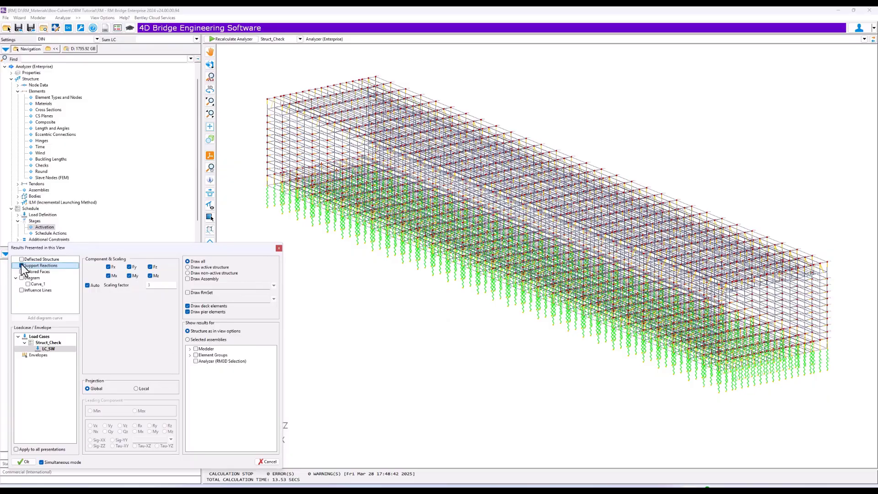
{"action": "middle_click_drag", "start_coordinate": [587, 280], "coordinate": [696, 379]}
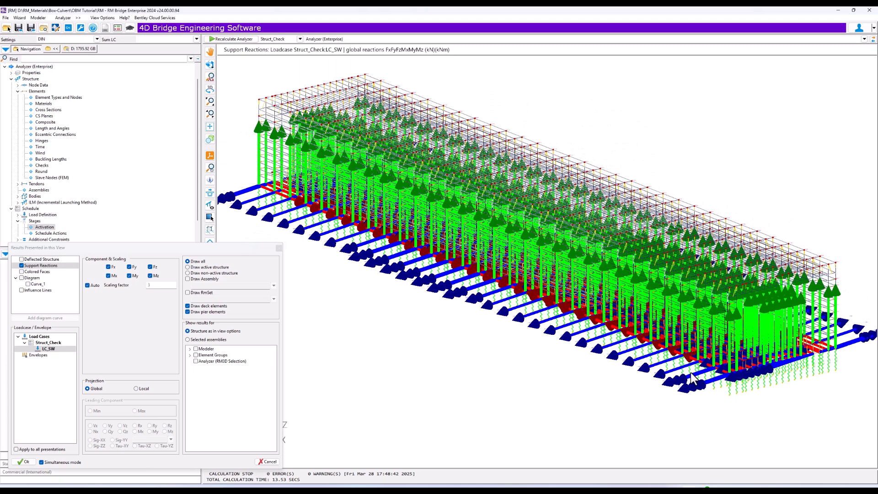
{"action": "left_click", "coordinate": [23, 462]}
{"action": "left_click", "coordinate": [210, 325]}
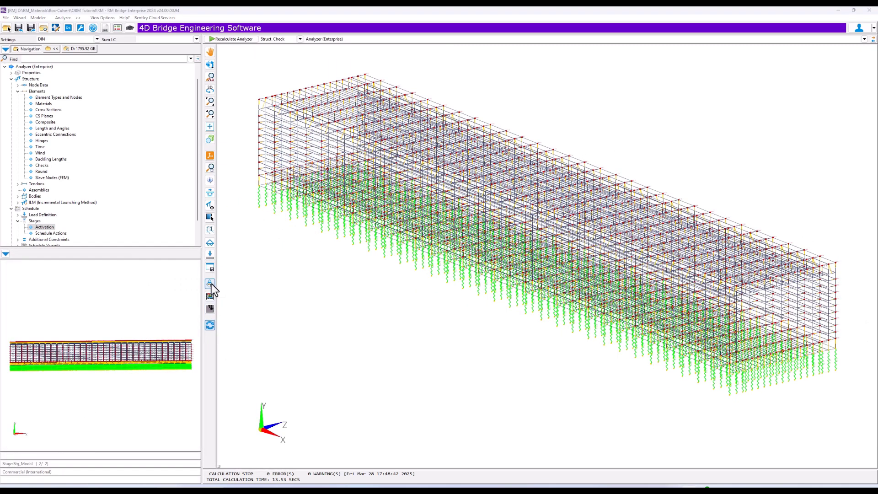
- Compare the recalculated LC_SW shell forces Myy, Mxx and Nxx as colored faces, ending with Myy displayed
{"action": "left_click", "coordinate": [210, 283]}
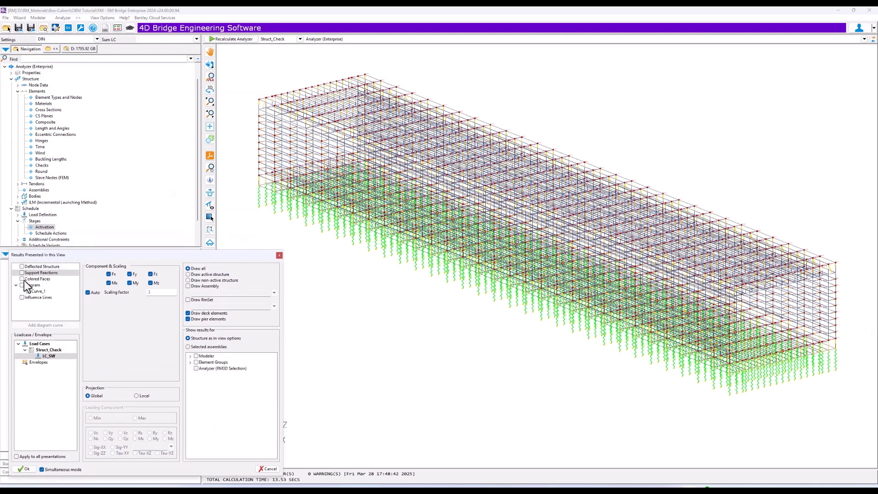
{"action": "left_click", "coordinate": [21, 279]}
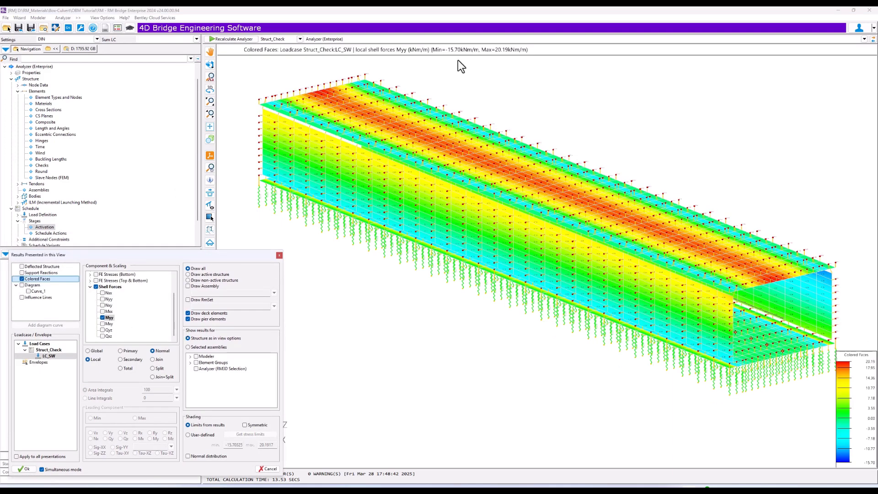
{"action": "left_click", "coordinate": [103, 312]}
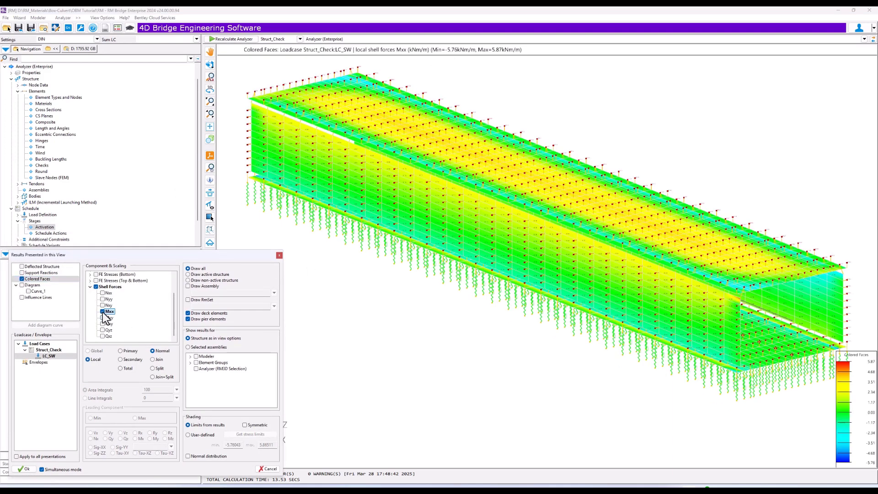
{"action": "left_click", "coordinate": [102, 293]}
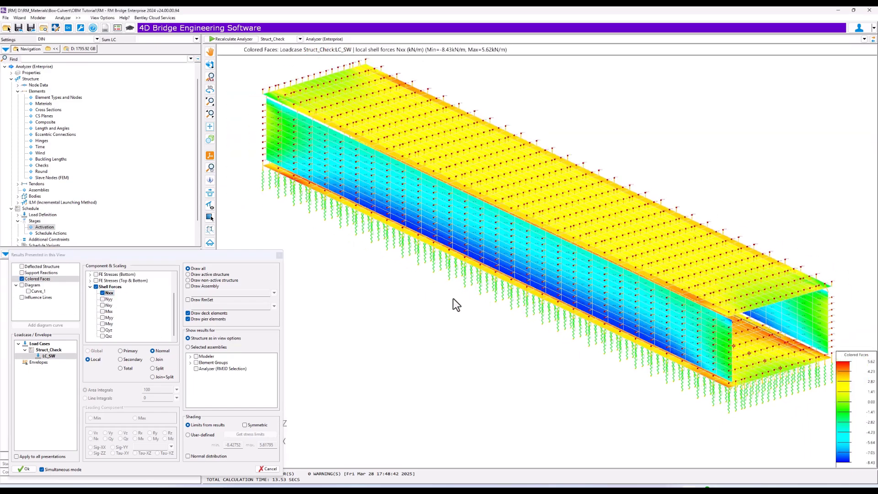
{"action": "left_click", "coordinate": [103, 317]}
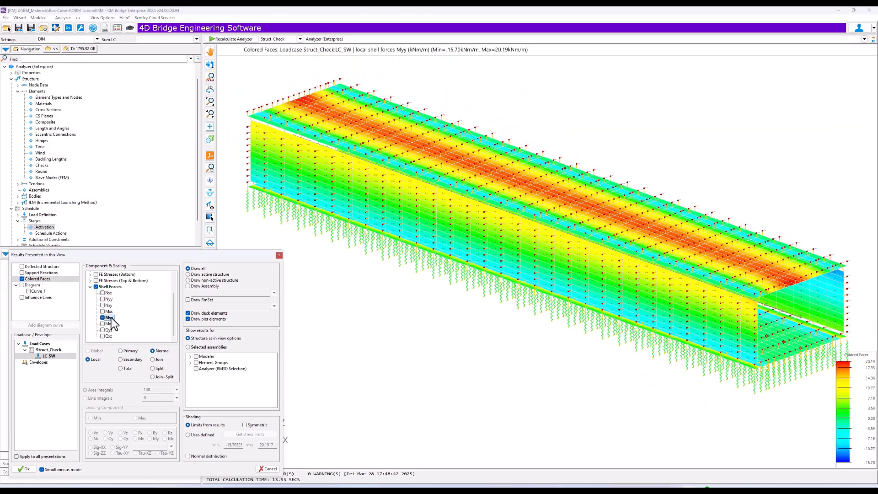